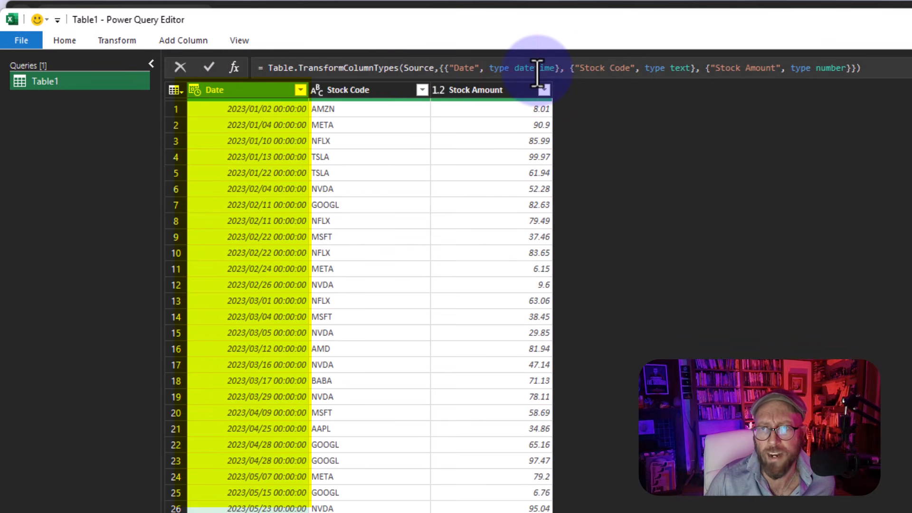
# Change the Date column's type from datetime to date in the Table.TransformColumnTypes formula.
pyautogui.click(358, 45)
pyautogui.press('BackSpace')
pyautogui.press('BackSpace')
pyautogui.press('BackSpace')
pyautogui.press('BackSpace')
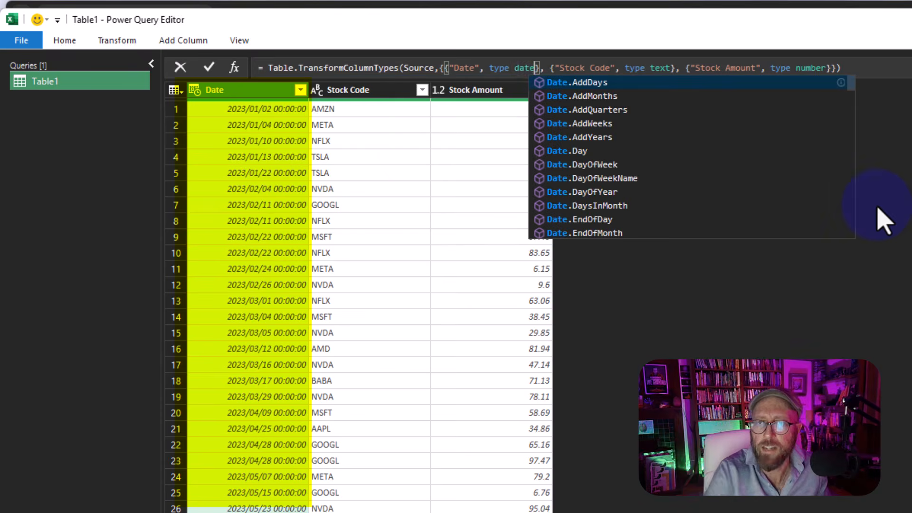
pyautogui.click(873, 76)
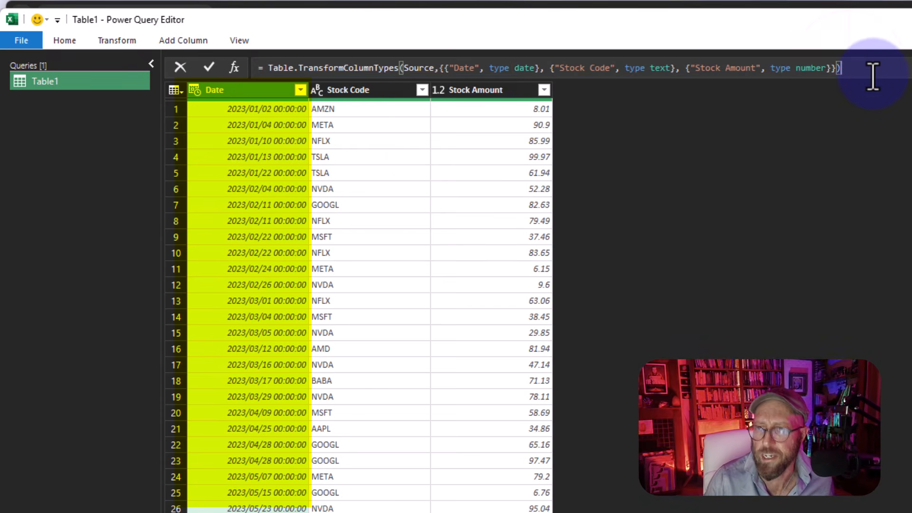
pyautogui.press('Return')
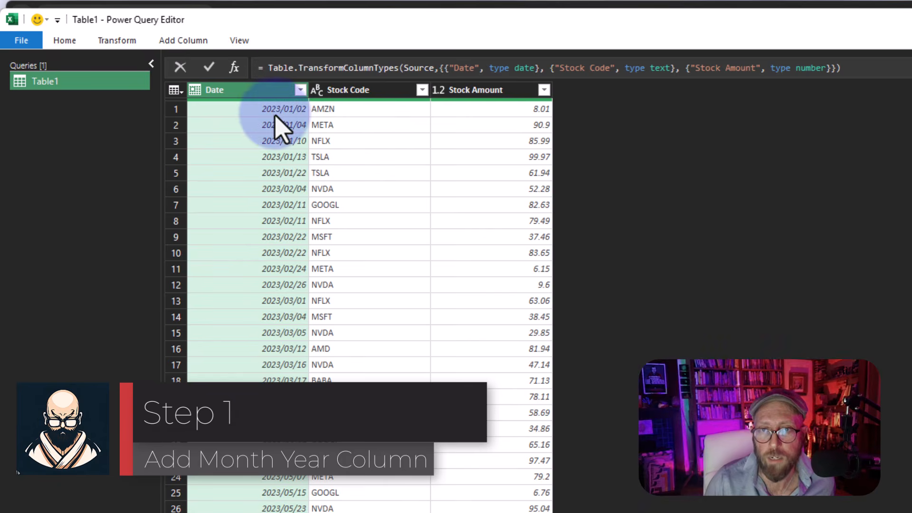
# Start a new custom column and name it MonthYear.
pyautogui.scroll(-3, 304, 428)
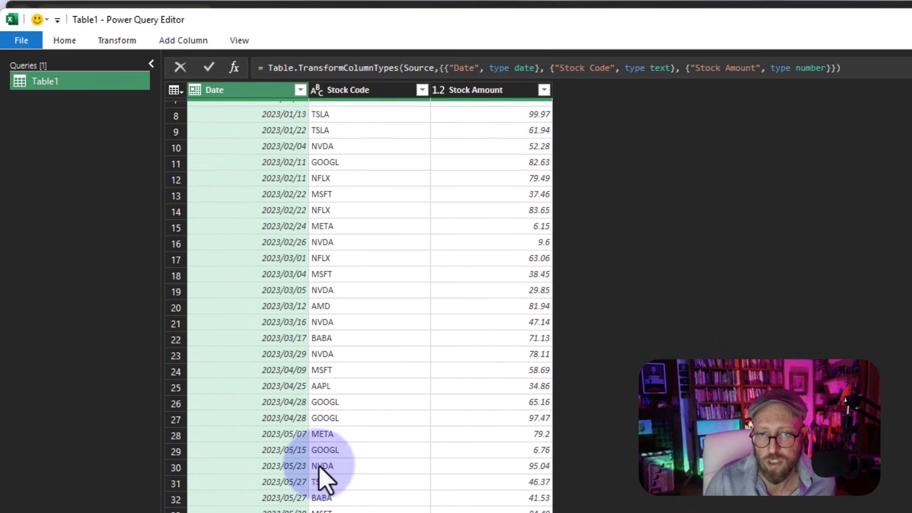
pyautogui.scroll(3, 321, 478)
pyautogui.click(117, 40)
pyautogui.click(183, 40)
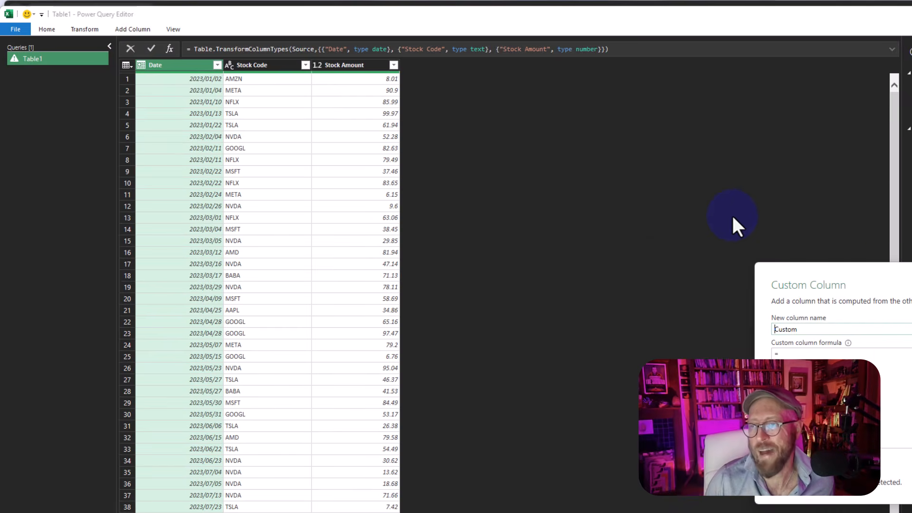
pyautogui.moveTo(854, 273); pyautogui.dragTo(521, 113)
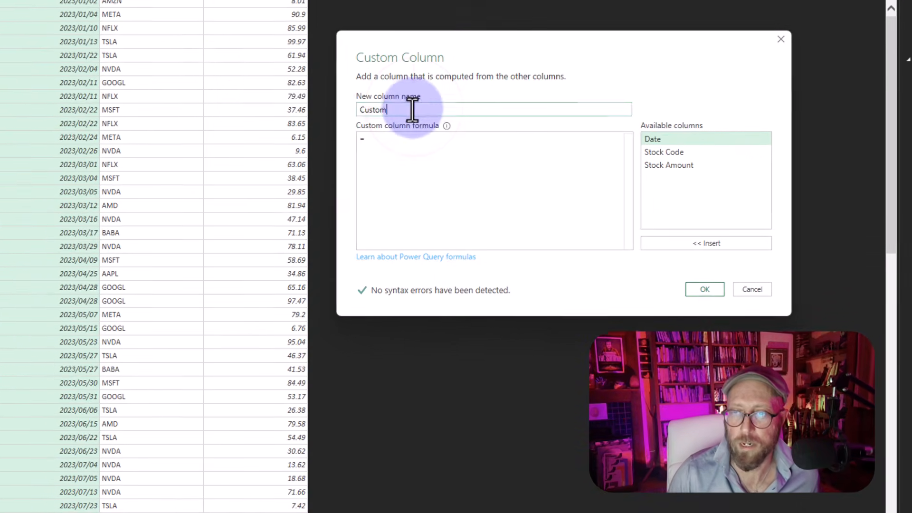
pyautogui.moveTo(460, 148); pyautogui.dragTo(282, 128)
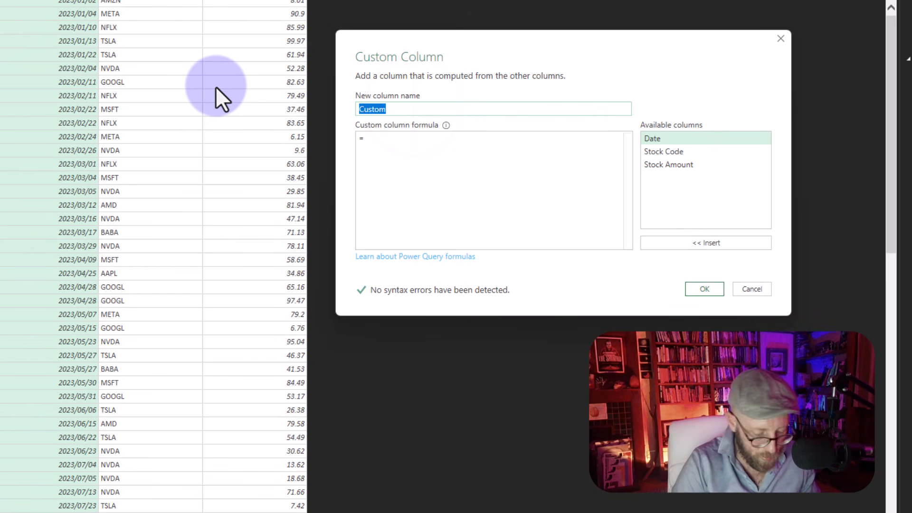
pyautogui.write('MonthYT')
pyautogui.press('BackSpace')
pyautogui.write('ear')
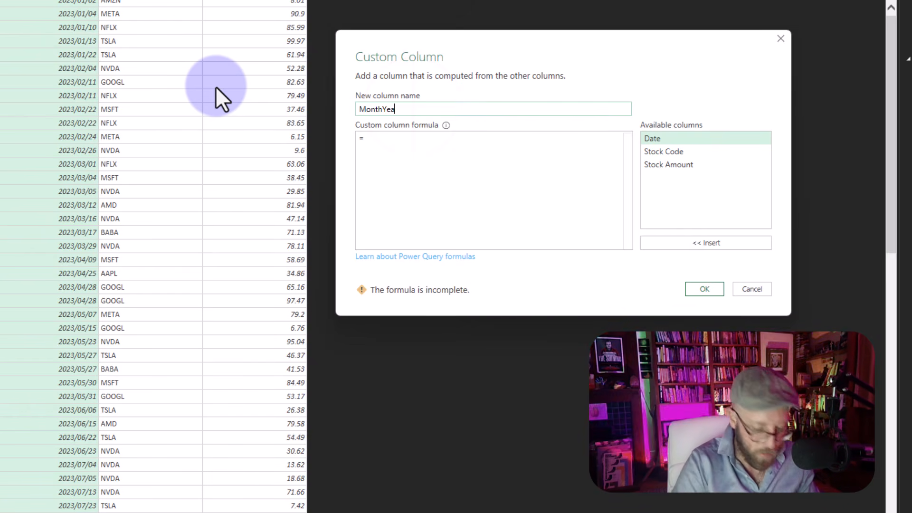
# Set the MonthYear column's formula to Date.Month([Date]) and create the column.
pyautogui.click(394, 144)
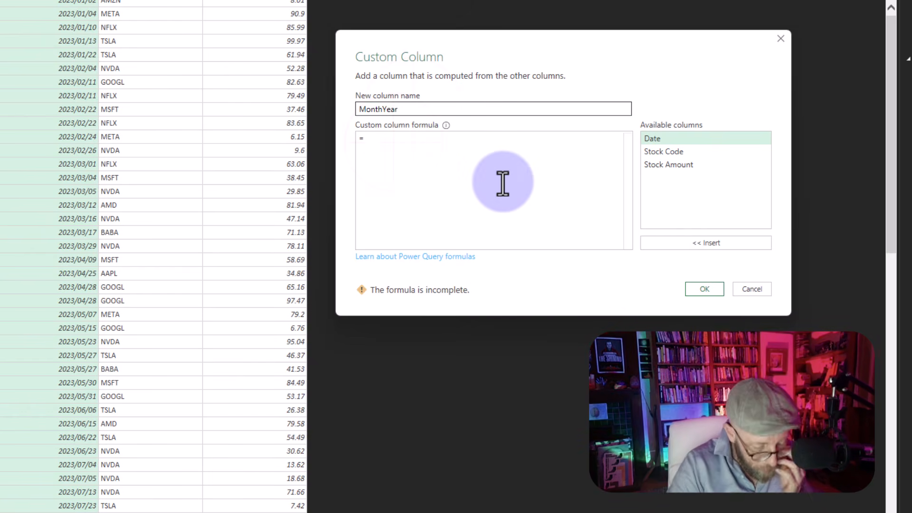
pyautogui.write('date')
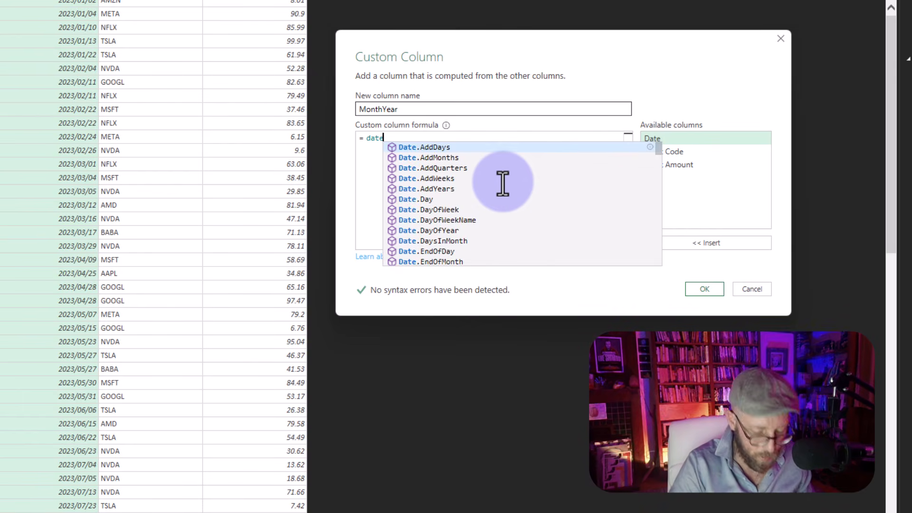
pyautogui.write('mon')
pyautogui.press('Tab')
pyautogui.write('(')
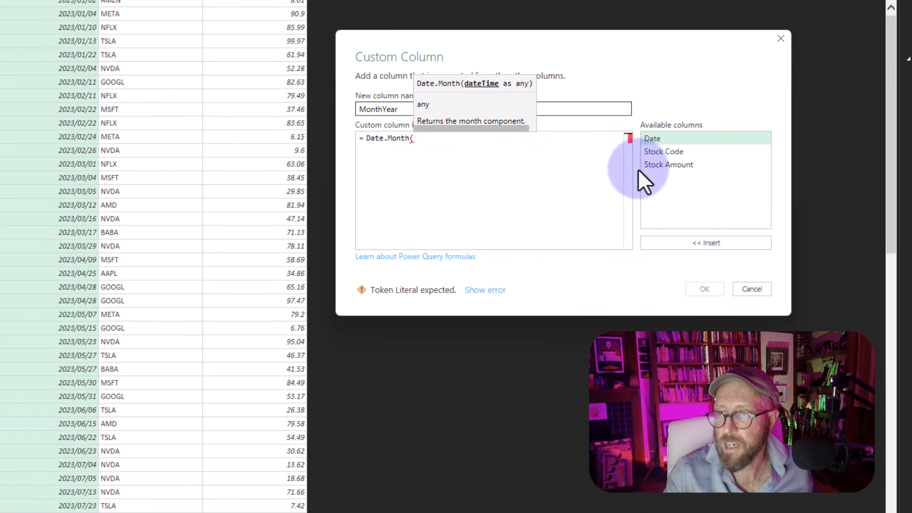
pyautogui.doubleClick(660, 140)
pyautogui.write(')')
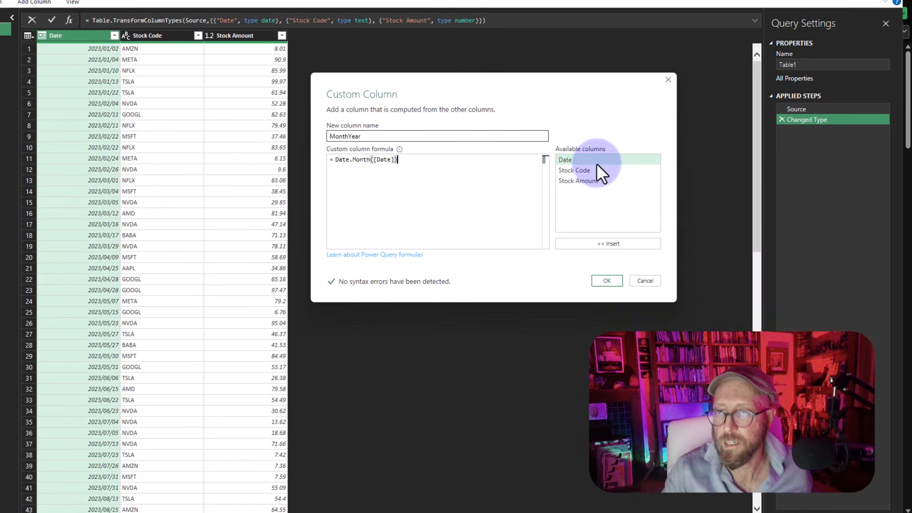
pyautogui.click(607, 280)
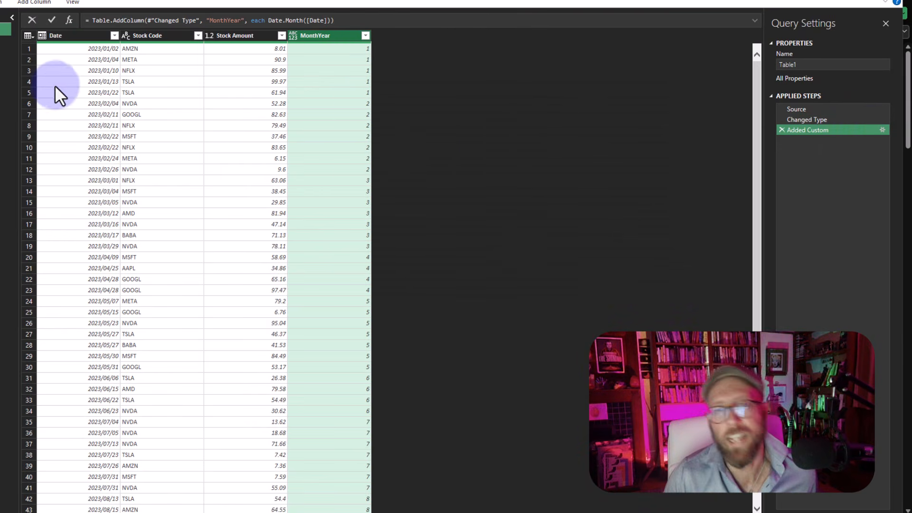
# Reopen the MonthYear custom column, append & Date.Year([Date]) to its formula and apply it.
pyautogui.click(883, 130)
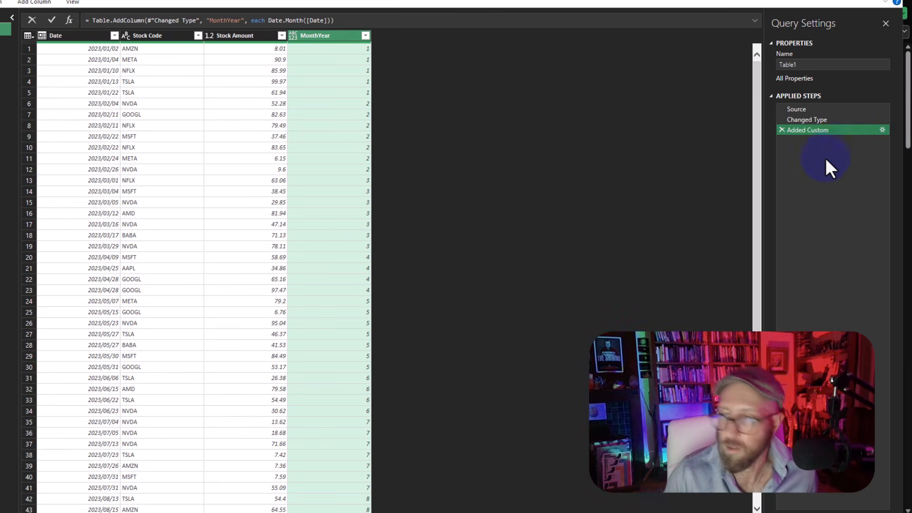
pyautogui.moveTo(770, 237); pyautogui.dragTo(423, 63)
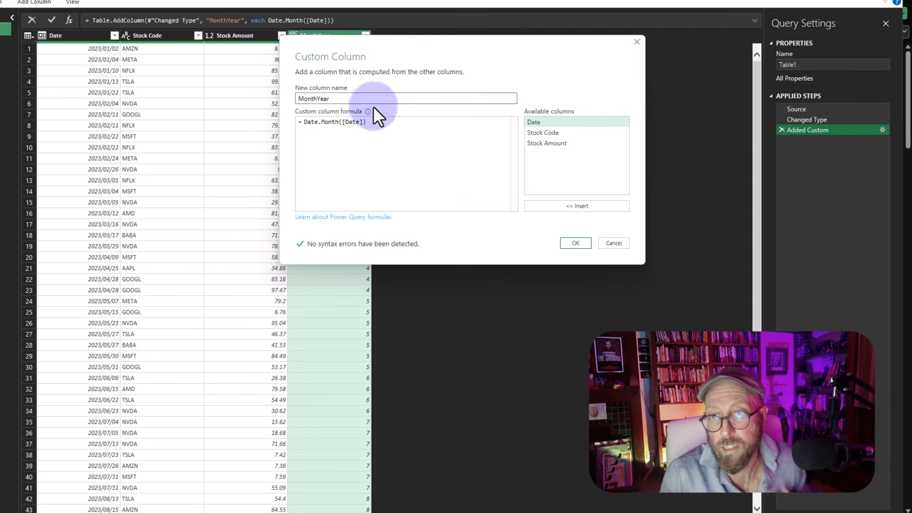
pyautogui.click(382, 142)
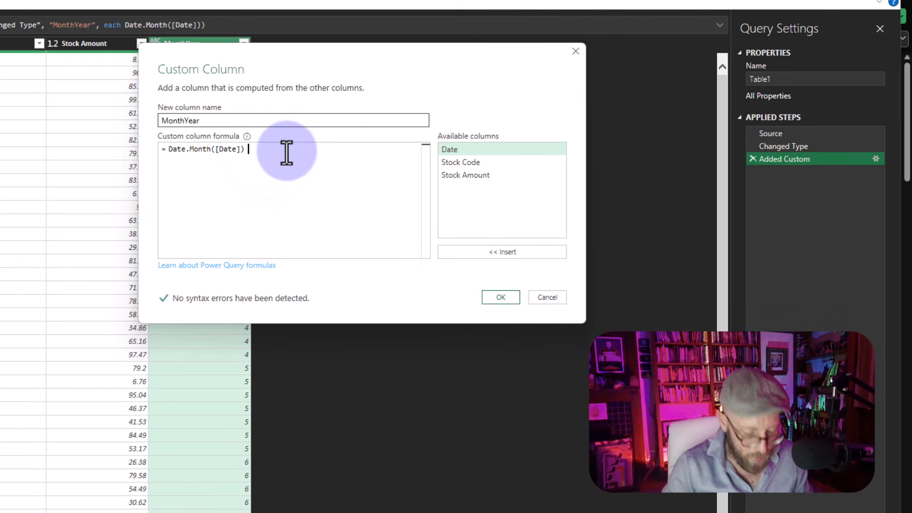
pyautogui.write('& Date.Year')
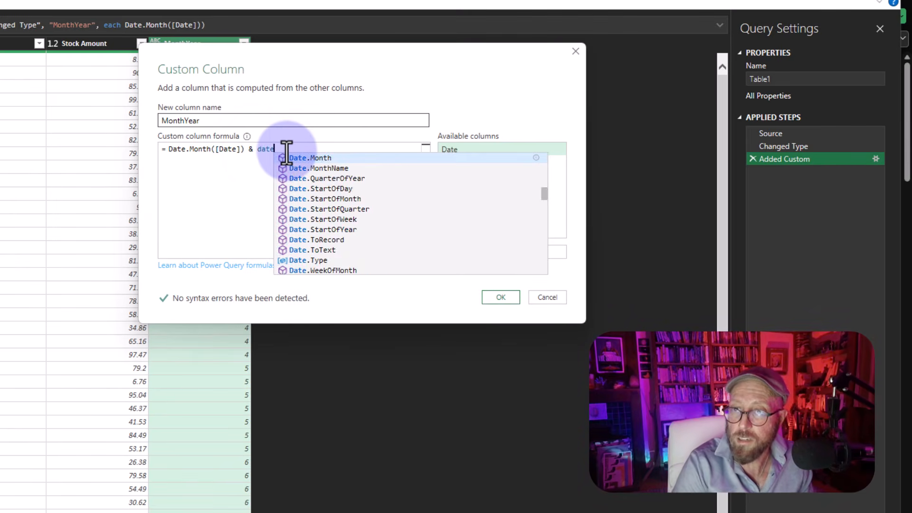
pyautogui.write('(')
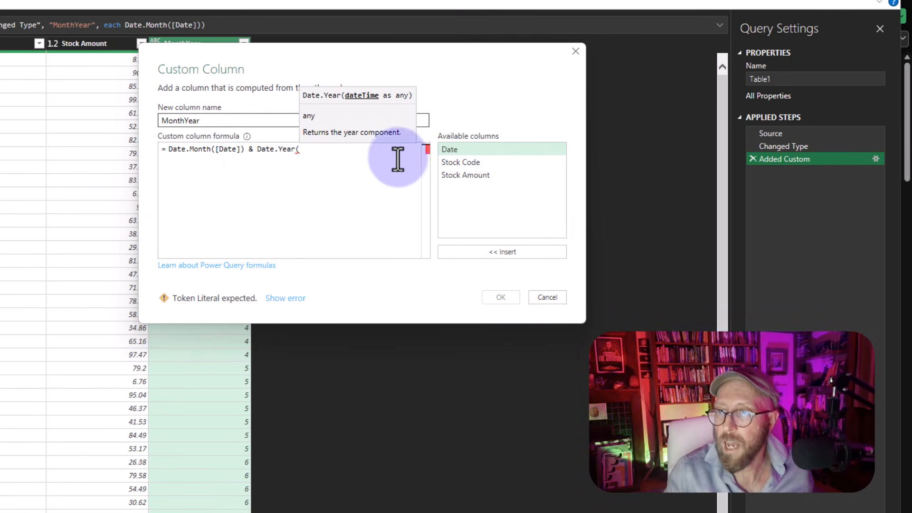
pyautogui.doubleClick(466, 149)
pyautogui.write(')')
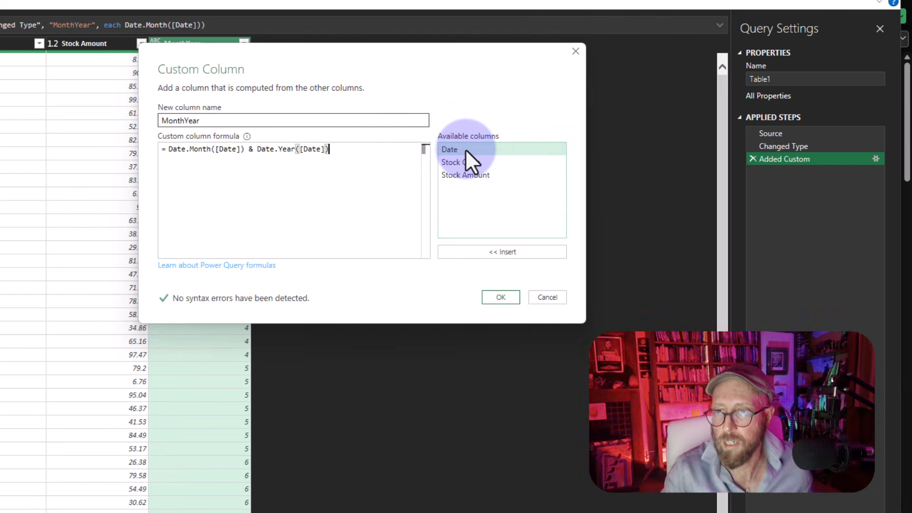
pyautogui.click(498, 297)
pyautogui.click(207, 63)
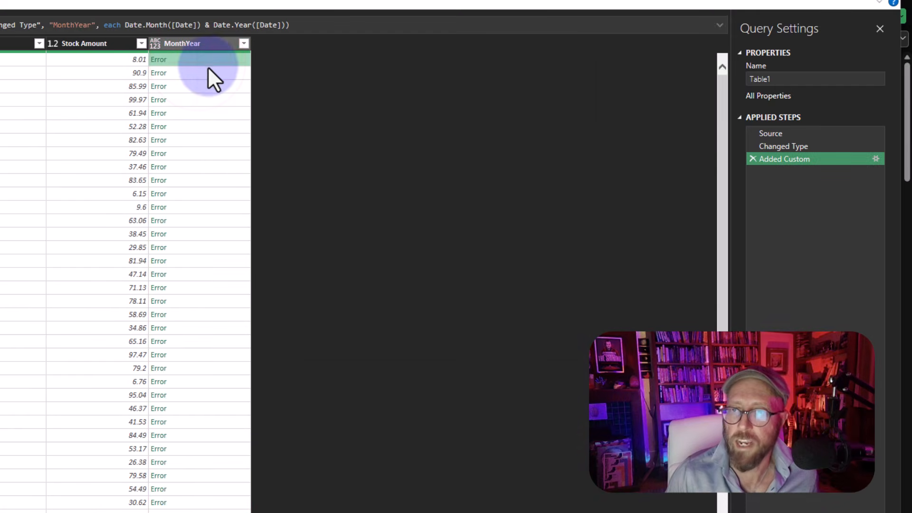
# Reopen the MonthYear column's formula and wrap Date.Month([Date]) in Text.From().
pyautogui.click(876, 159)
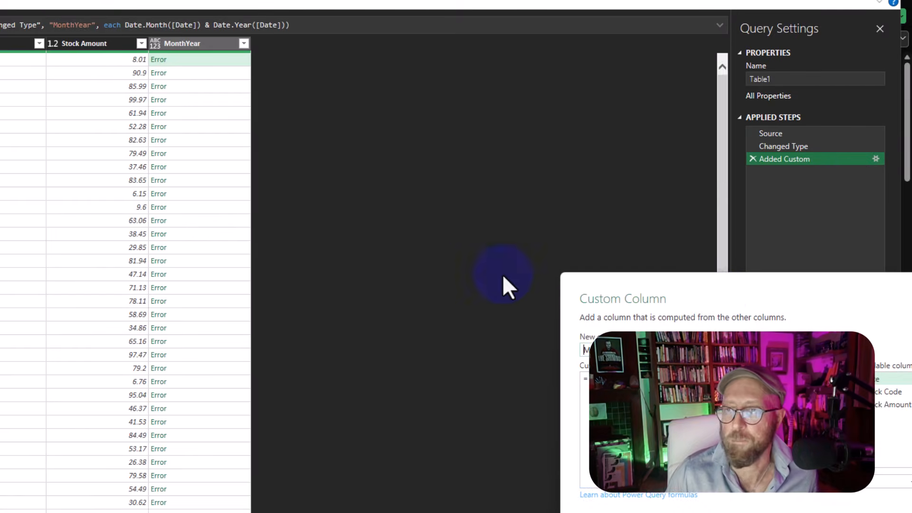
pyautogui.moveTo(715, 295); pyautogui.dragTo(236, 81)
pyautogui.click(115, 165)
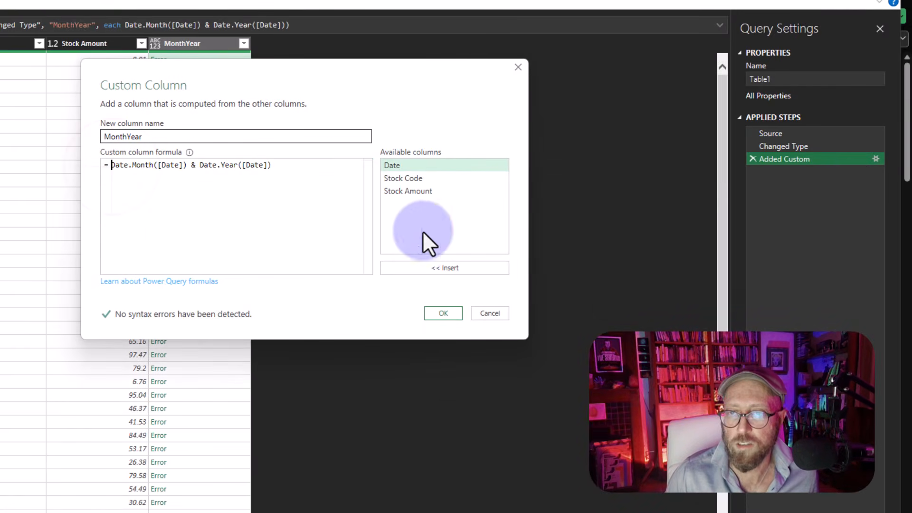
pyautogui.write('textfrom')
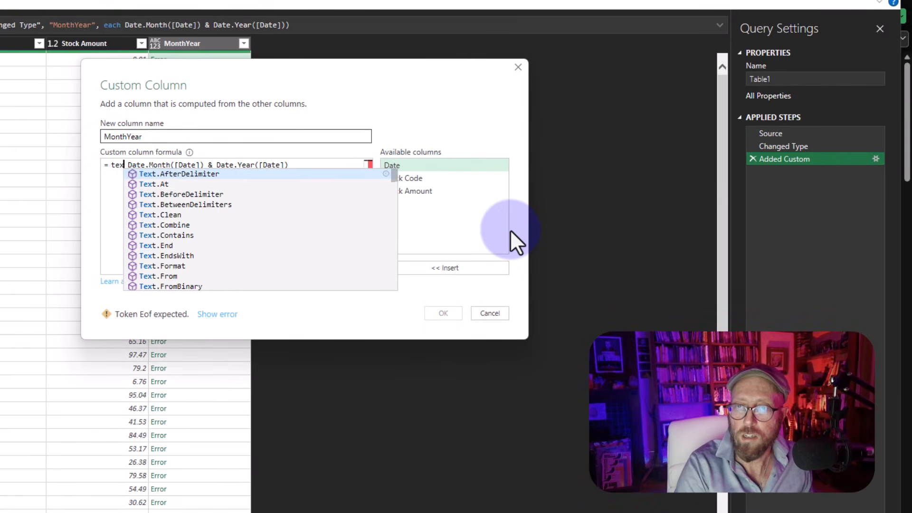
pyautogui.press('Tab')
pyautogui.write('(')
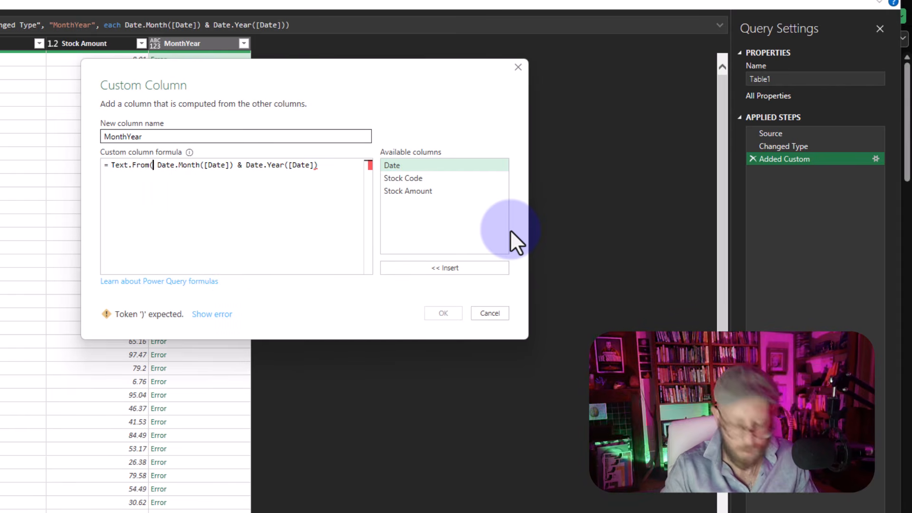
pyautogui.press('Delete')
pyautogui.write('D')
pyautogui.press('Right')
pyautogui.press('Right')
pyautogui.press('Right')
pyautogui.press('Right')
pyautogui.press('Right')
pyautogui.press('Right')
pyautogui.press('Right')
pyautogui.press('Right')
pyautogui.press('Right')
pyautogui.press('Right')
pyautogui.press('Right')
pyautogui.press('Right')
pyautogui.press('Right')
pyautogui.press('Right')
pyautogui.press('Right')
pyautogui.press('Right')
pyautogui.press('Right')
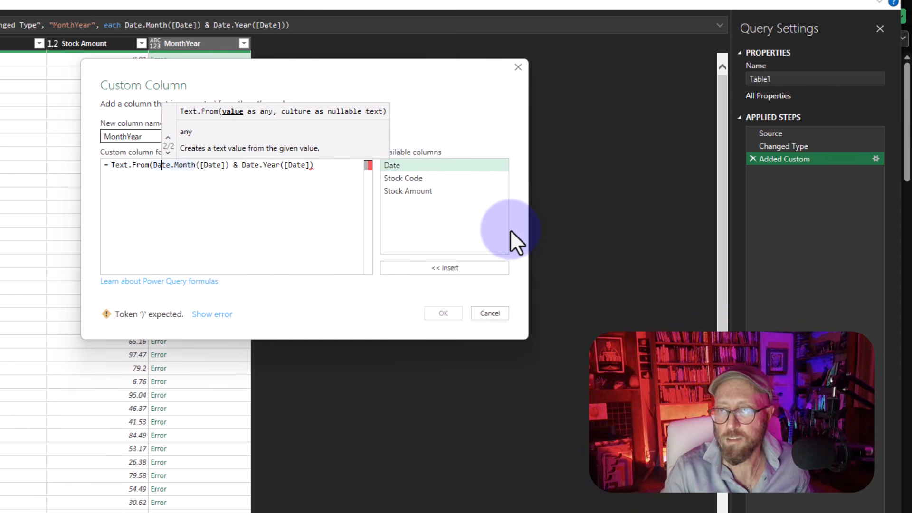
pyautogui.write(')')
# Wrap Date.Year([Date]) in Text.From(), keeping it joined to the month with &, and apply the formula.
pyautogui.write(' & ')
pyautogui.write('Text.From')
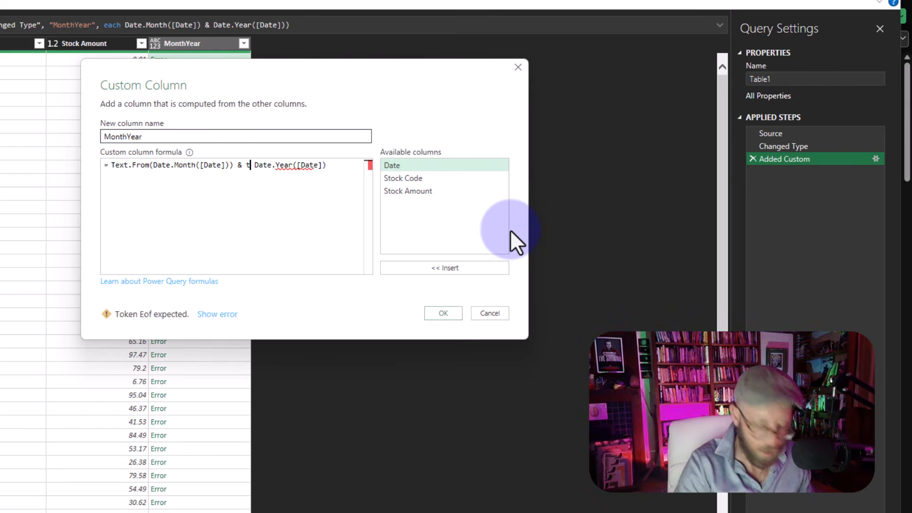
pyautogui.press('Tab')
pyautogui.press('Delete')
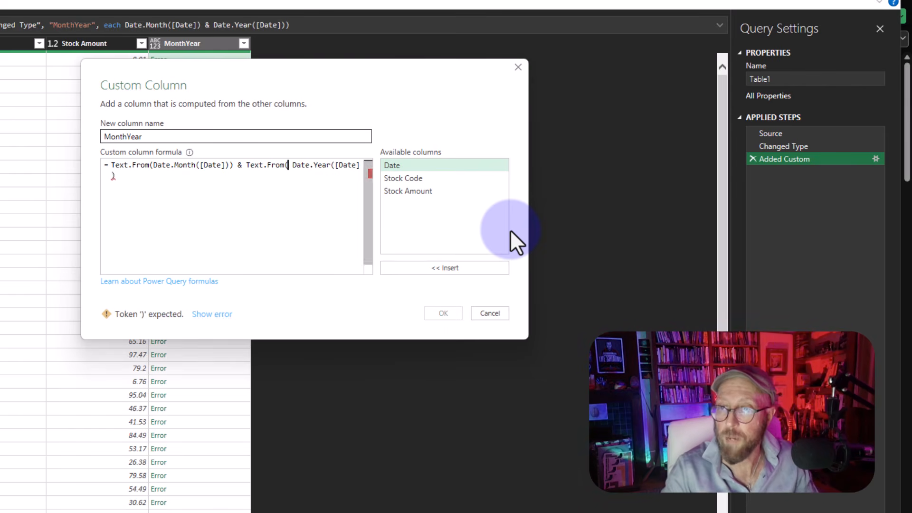
pyautogui.write('(')
pyautogui.press('End')
pyautogui.write(')')
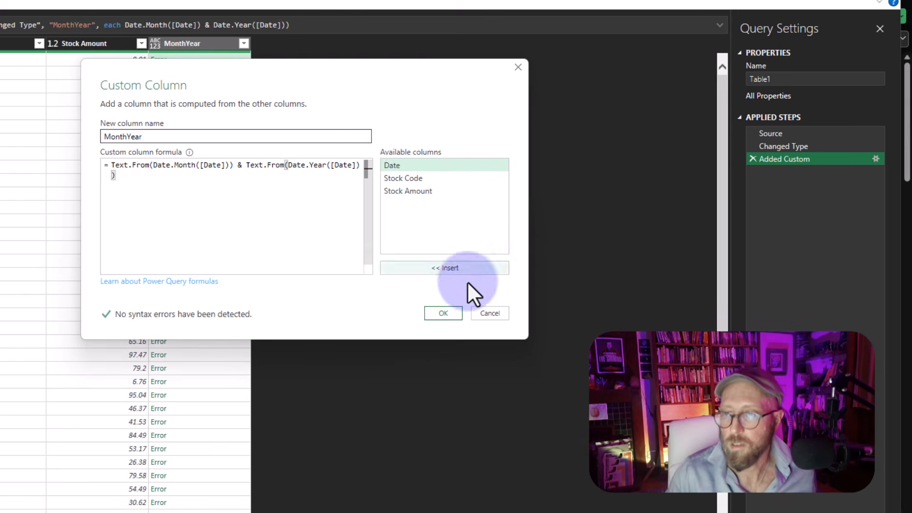
pyautogui.click(455, 311)
# Examine the MonthYear values down the rows of the table.
pyautogui.click(213, 66)
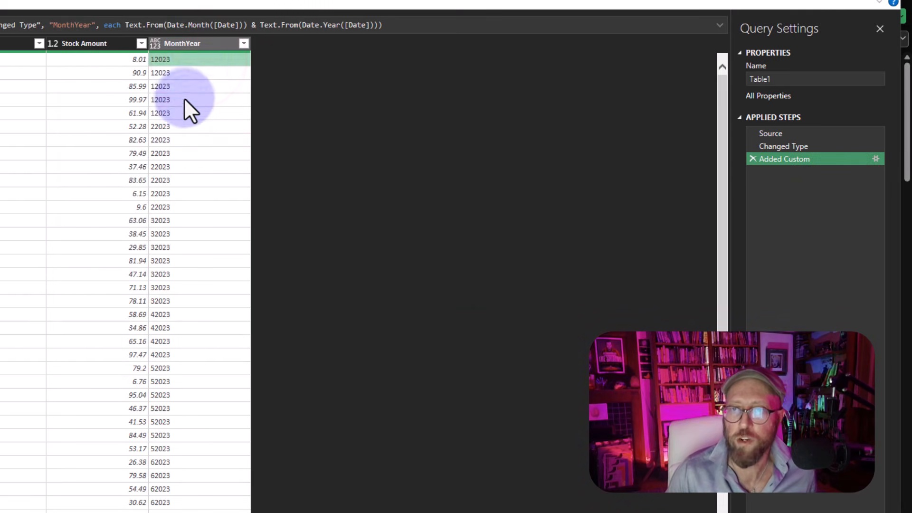
pyautogui.click(195, 101)
pyautogui.click(184, 58)
pyautogui.scroll(-20, 218, 203)
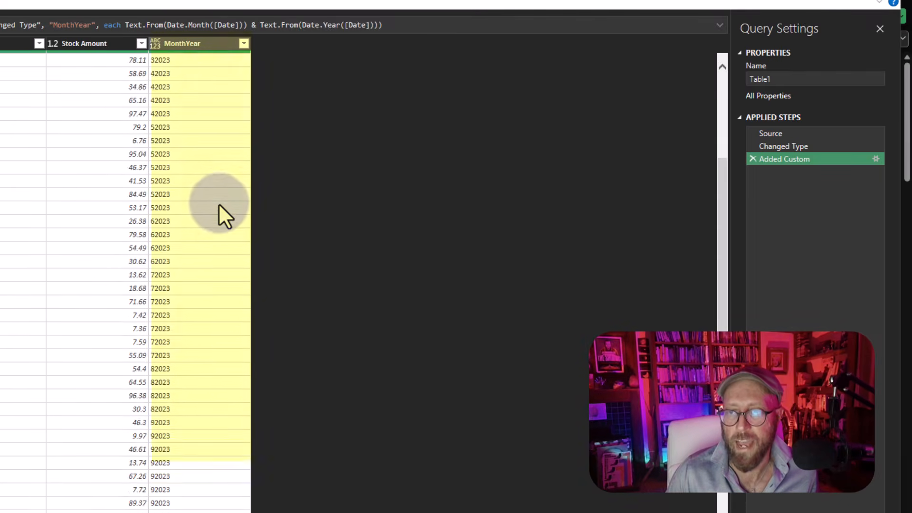
pyautogui.scroll(20, 217, 198)
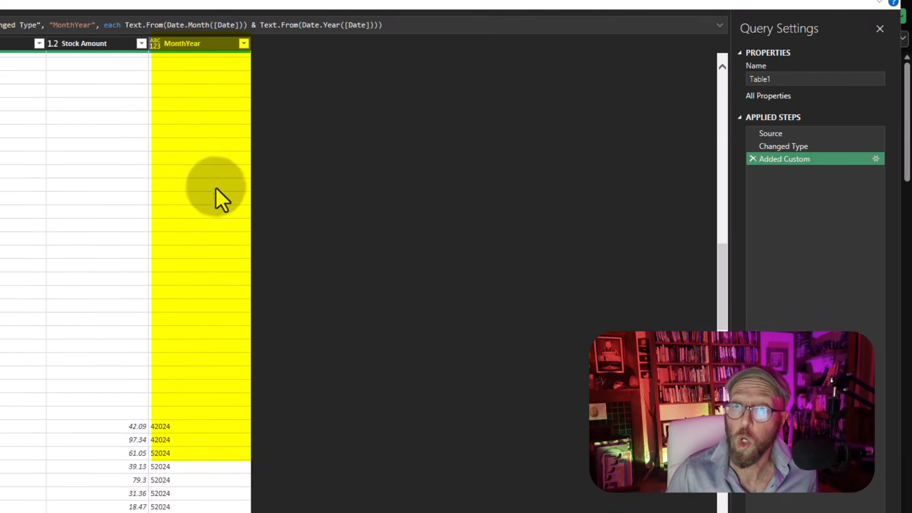
pyautogui.click(200, 86)
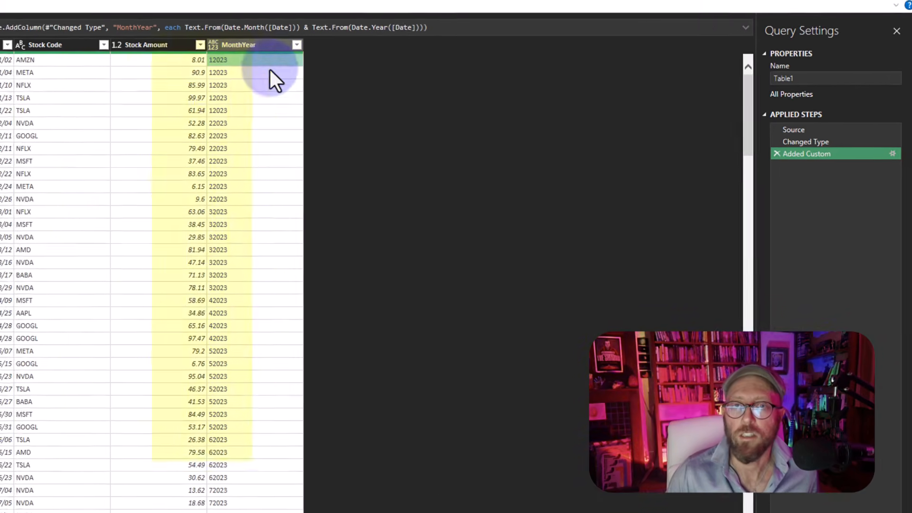
# Start a Group By on the MonthYear column and set its operation to All Rows.
pyautogui.click(406, 63)
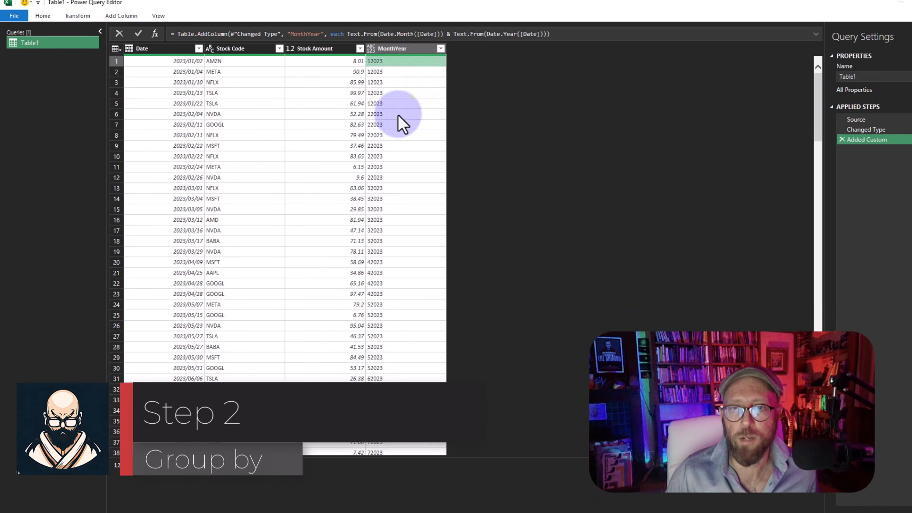
pyautogui.click(78, 14)
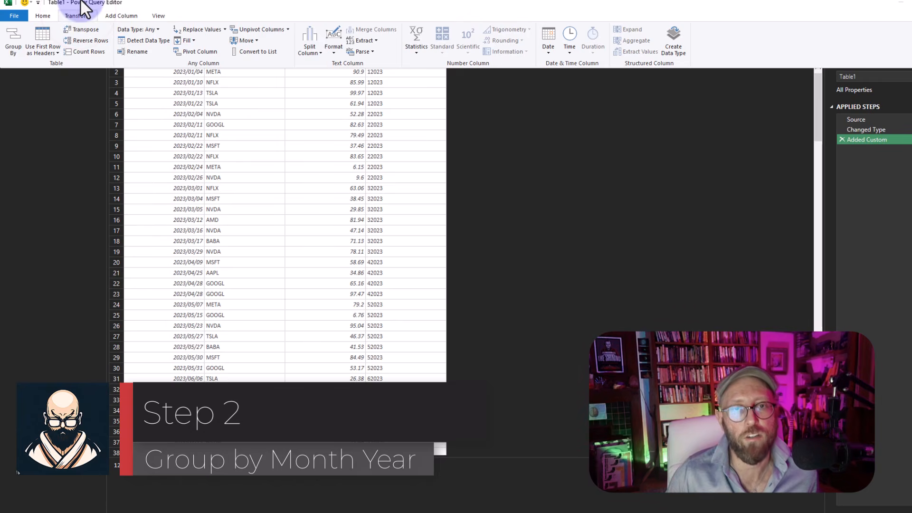
pyautogui.click(128, 99)
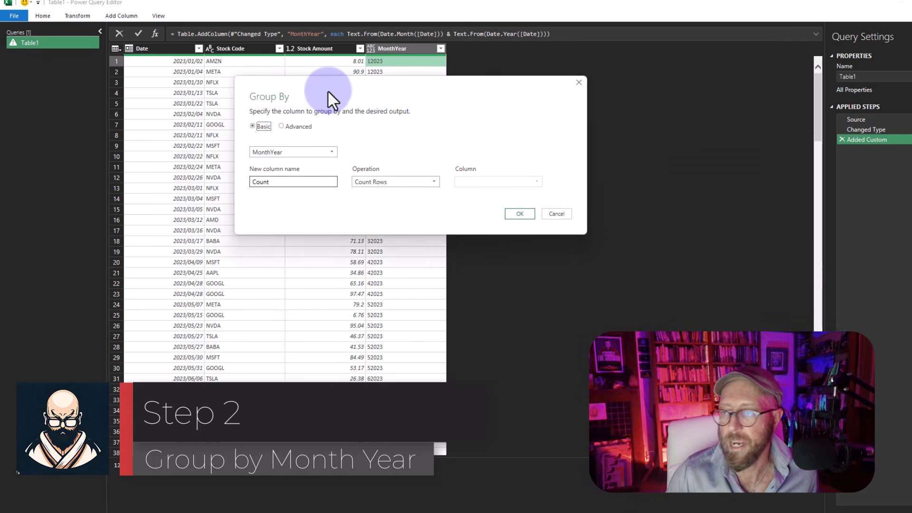
pyautogui.click(251, 128)
pyautogui.click(216, 169)
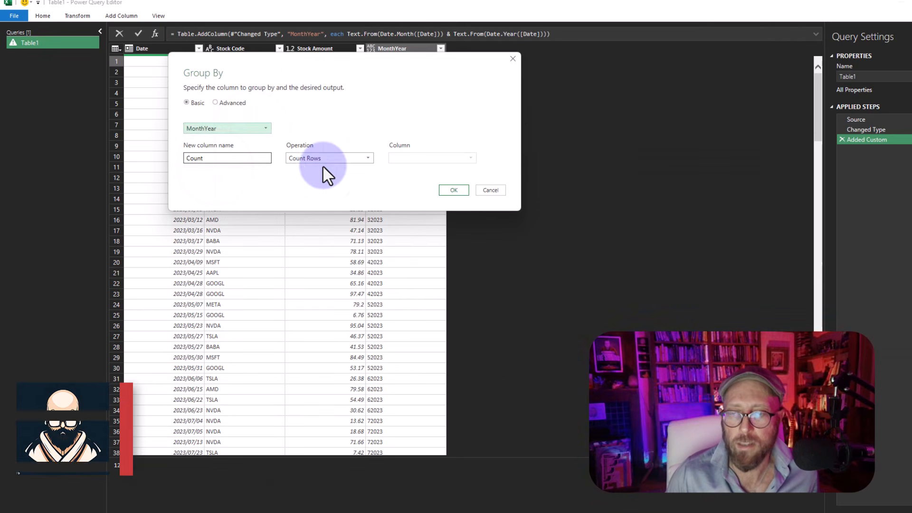
pyautogui.click(328, 158)
pyautogui.click(300, 239)
# Name the new grouped column Detail and apply the grouping.
pyautogui.moveTo(230, 159); pyautogui.dragTo(134, 149)
pyautogui.write('detail')
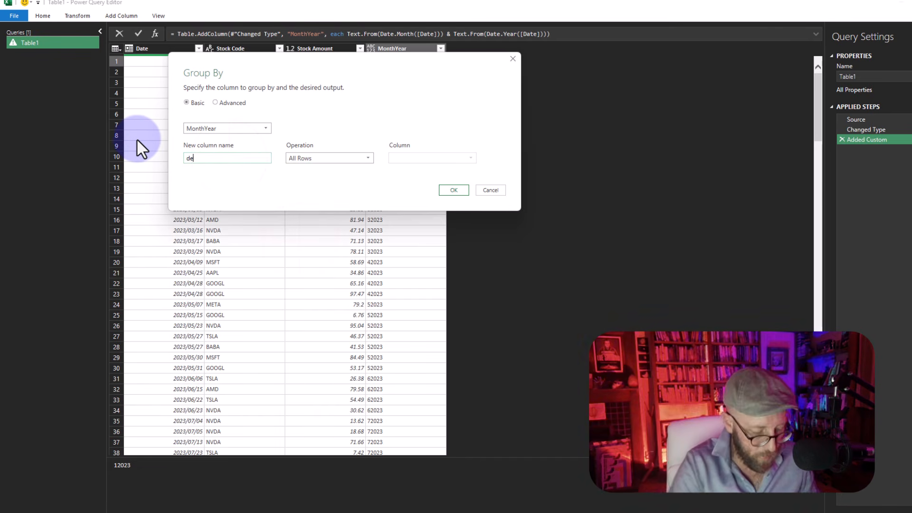
pyautogui.press('BackSpace')
pyautogui.press('BackSpace')
pyautogui.press('BackSpace')
pyautogui.press('BackSpace')
pyautogui.press('BackSpace')
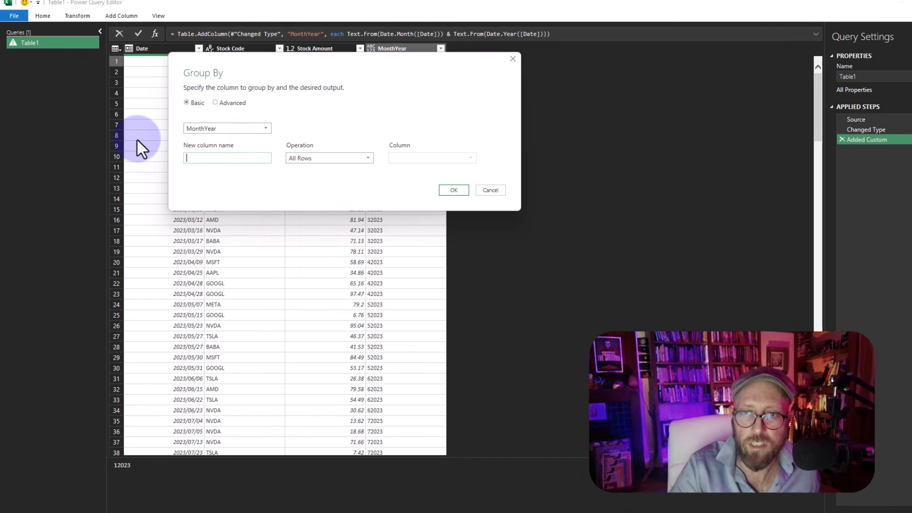
pyautogui.write('Detail')
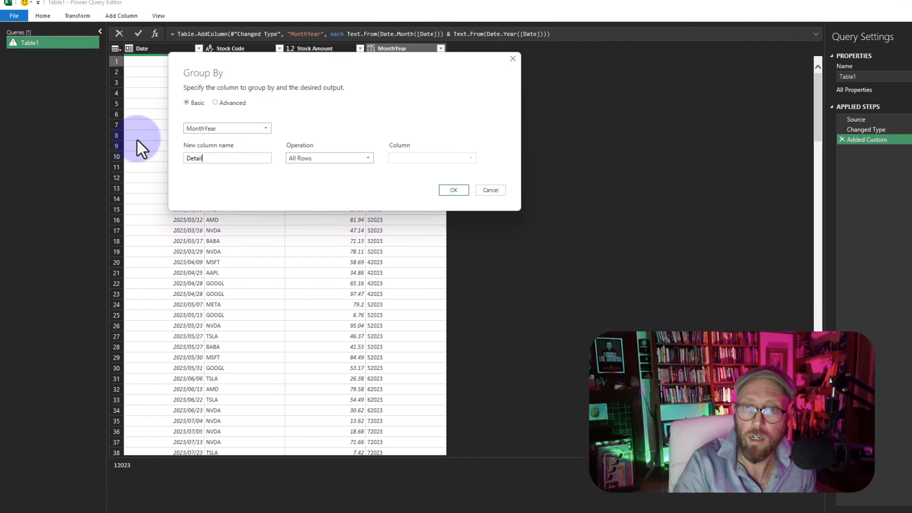
pyautogui.click(453, 190)
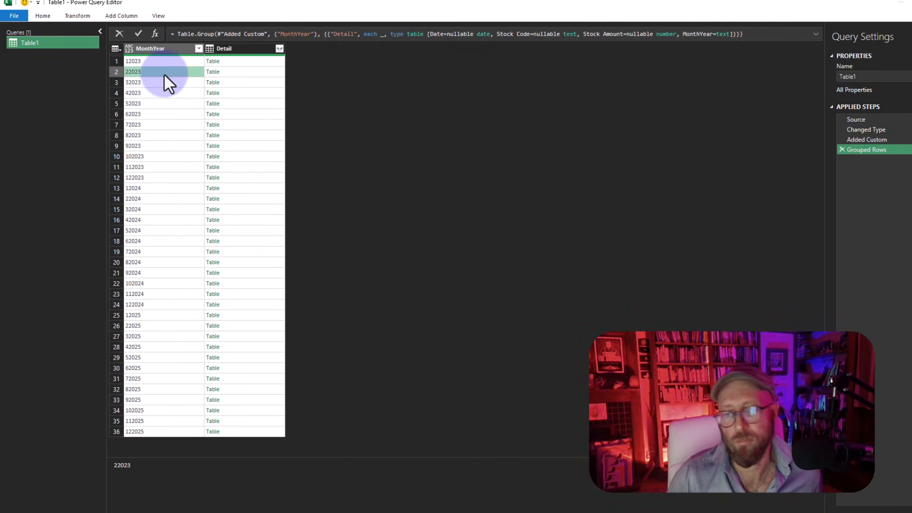
# Preview the nested tables in the Detail column for several months, enlarging the preview area.
pyautogui.click(157, 125)
pyautogui.click(244, 61)
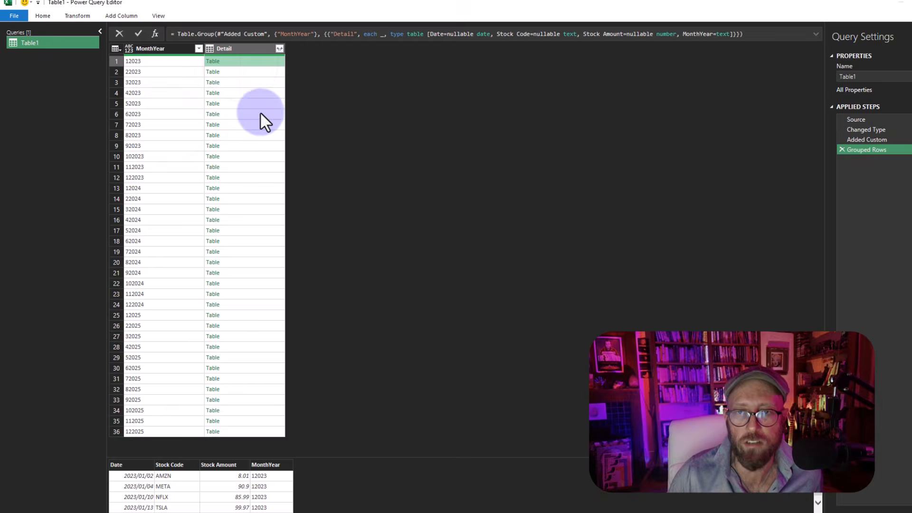
pyautogui.moveTo(337, 458); pyautogui.dragTo(342, 412)
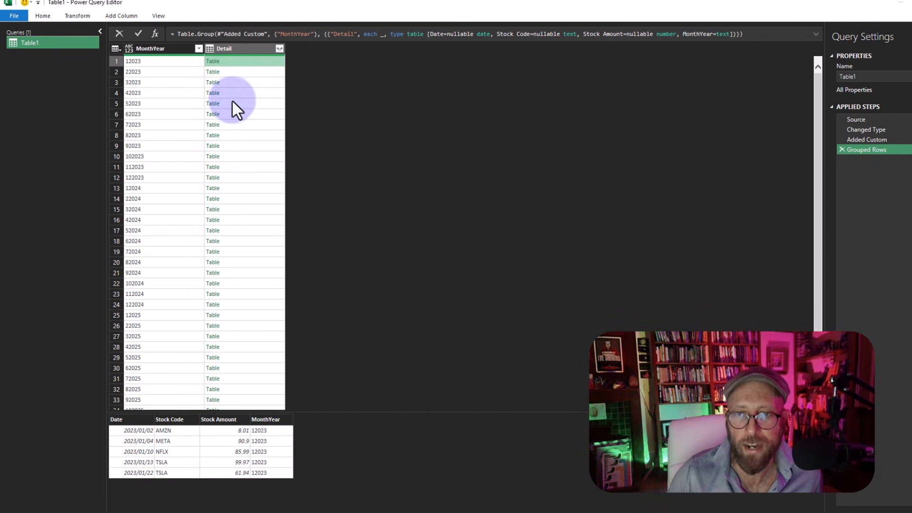
pyautogui.click(242, 82)
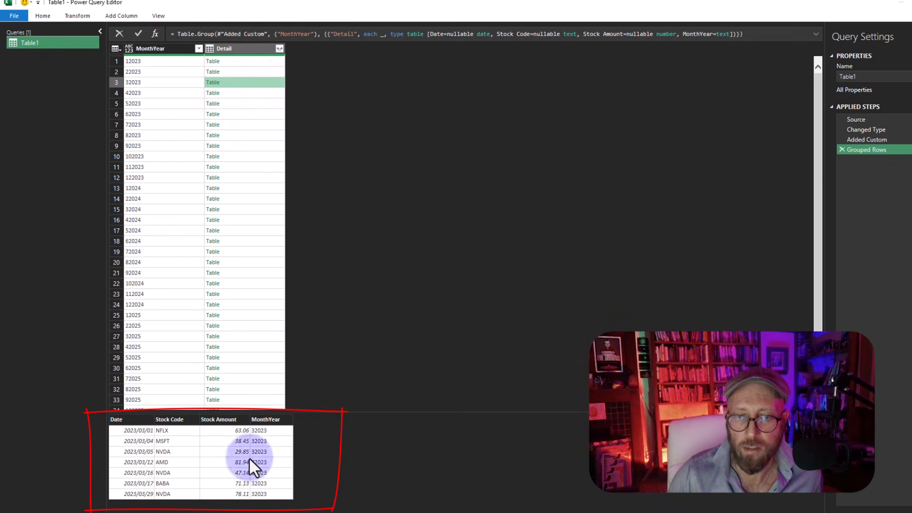
pyautogui.click(237, 63)
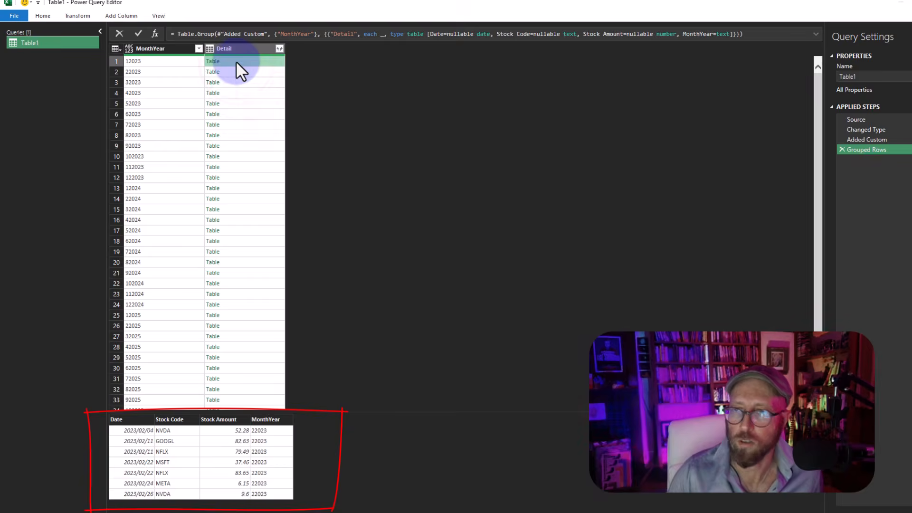
# Remove the type table definition after each _ in the Grouped Rows formula and apply it.
pyautogui.click(817, 35)
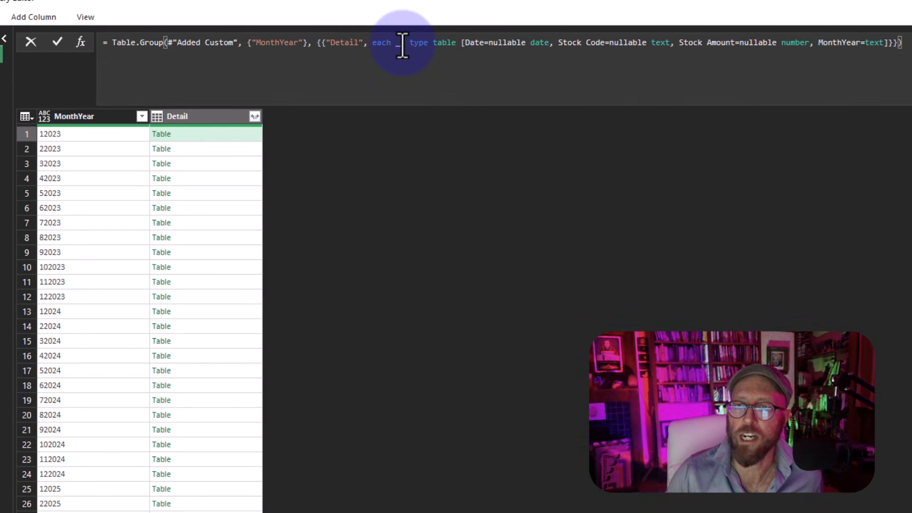
pyautogui.moveTo(403, 44); pyautogui.dragTo(889, 44)
pyautogui.press('BackSpace')
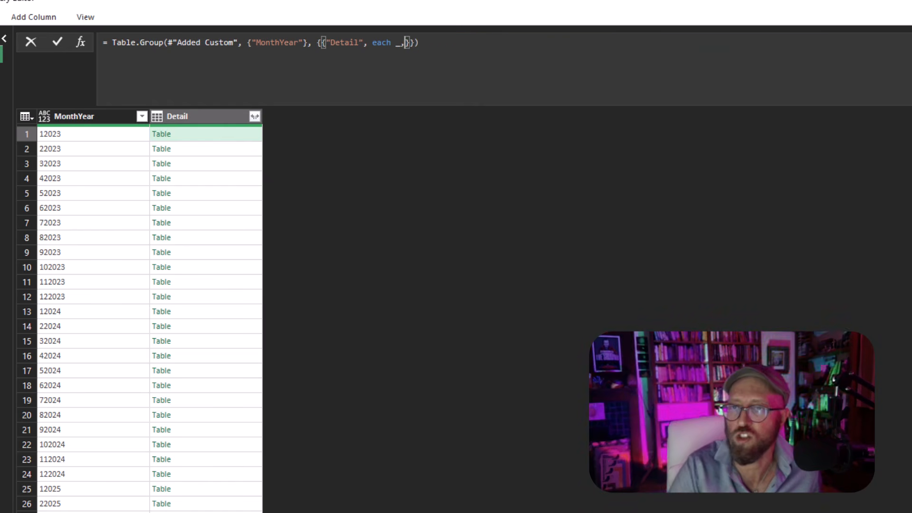
pyautogui.press('Return')
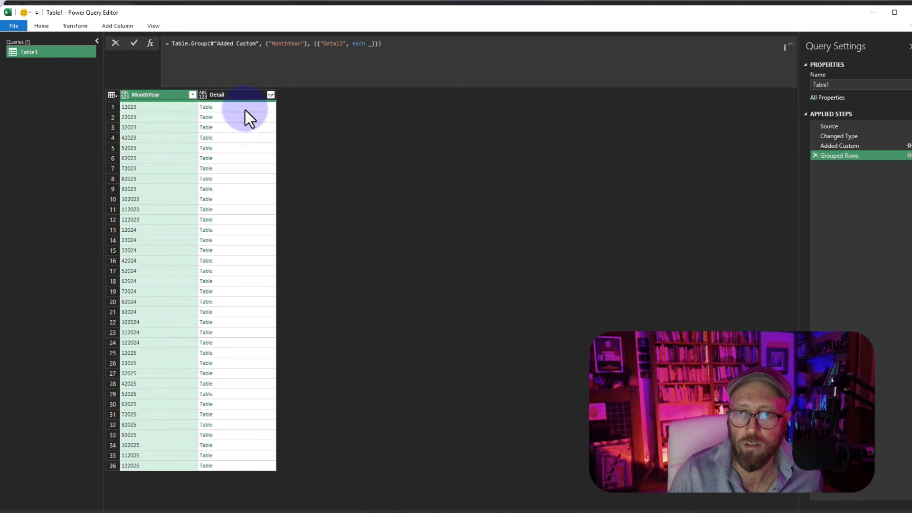
# Check the nested tables of various month rows in the Detail column, ending with the first row.
pyautogui.click(245, 110)
pyautogui.click(241, 119)
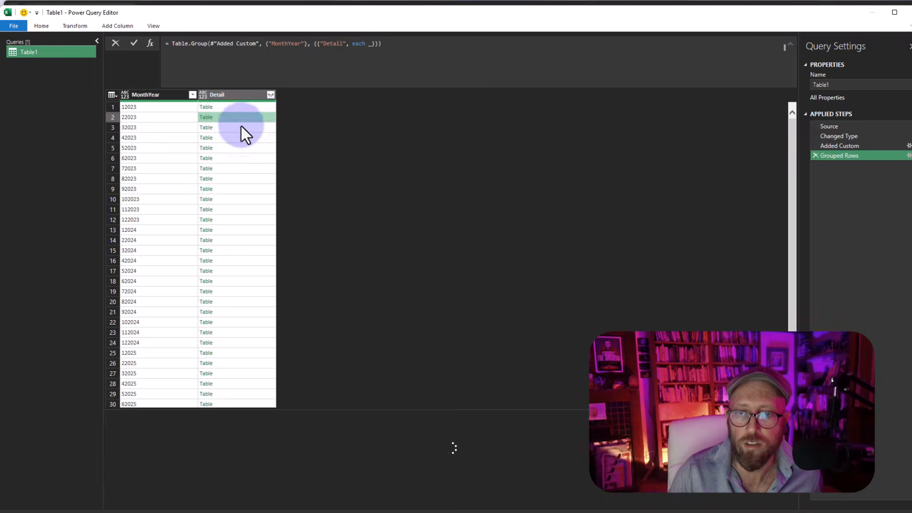
pyautogui.click(241, 158)
pyautogui.click(241, 281)
pyautogui.click(232, 208)
pyautogui.click(222, 149)
pyautogui.click(226, 109)
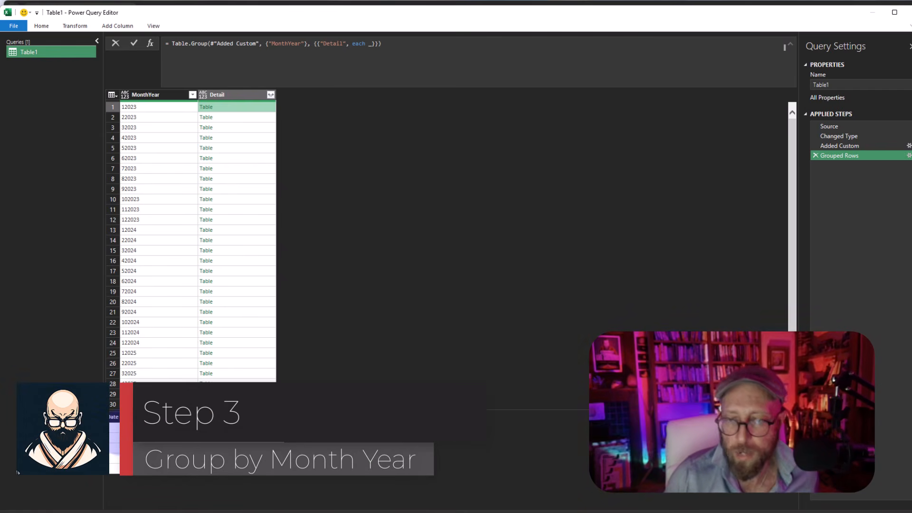
# Switch to the Table.MaxN page in the browser and examine the table, comparisonCriteria and countOrCondition arguments in its syntax.
pyautogui.hotkey('alt', 'Tab')
pyautogui.scroll(10, 255, 192)
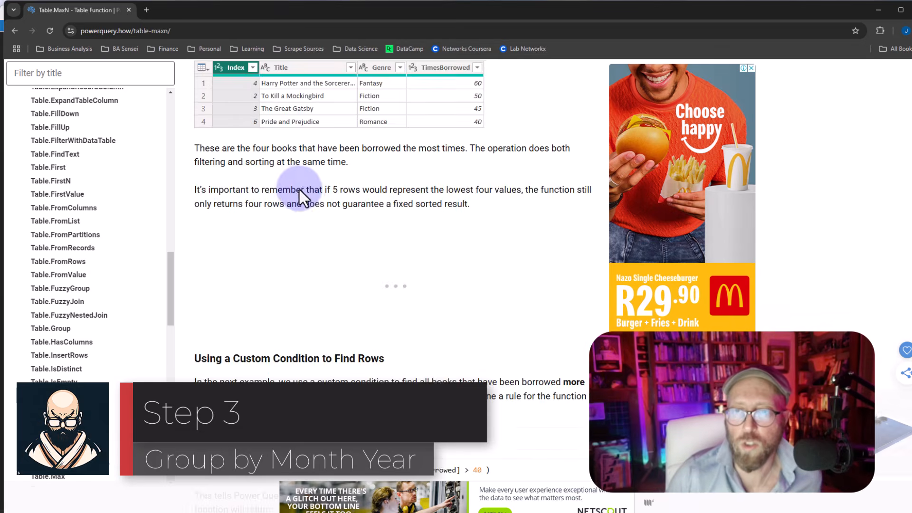
pyautogui.scroll(10, 302, 192)
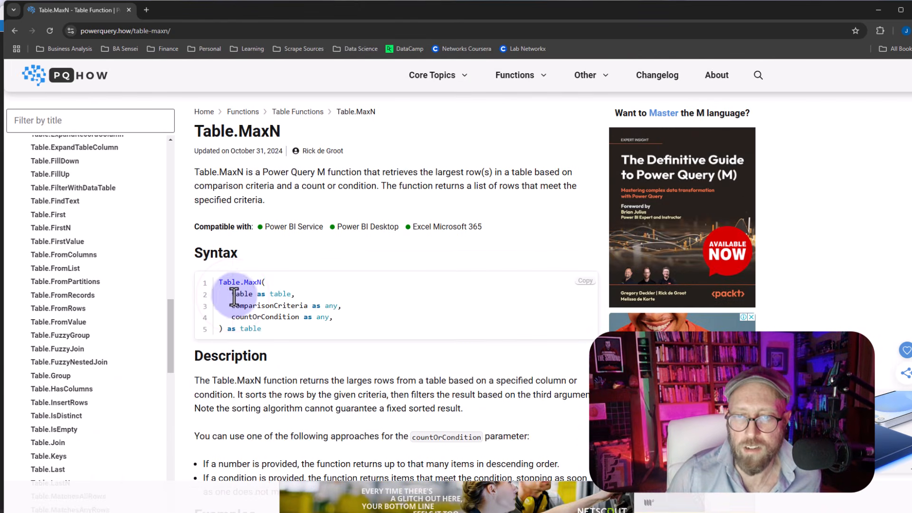
pyautogui.moveTo(231, 294); pyautogui.dragTo(291, 294)
pyautogui.moveTo(231, 306); pyautogui.dragTo(295, 306)
pyautogui.moveTo(227, 317); pyautogui.dragTo(299, 317)
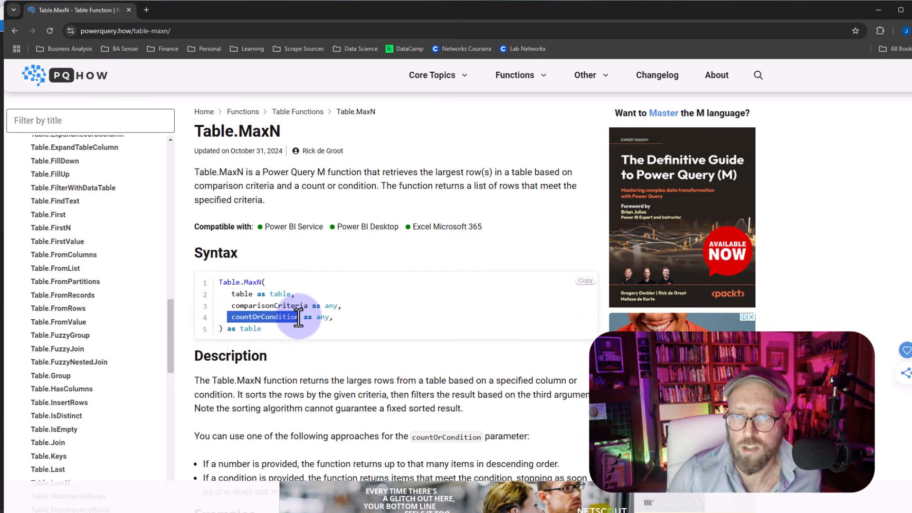
pyautogui.moveTo(353, 321); pyautogui.dragTo(243, 317)
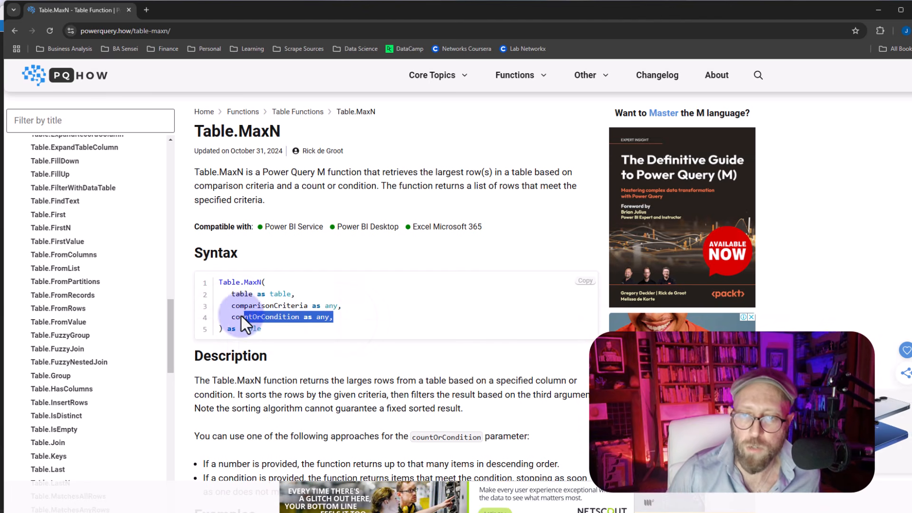
pyautogui.click(359, 309)
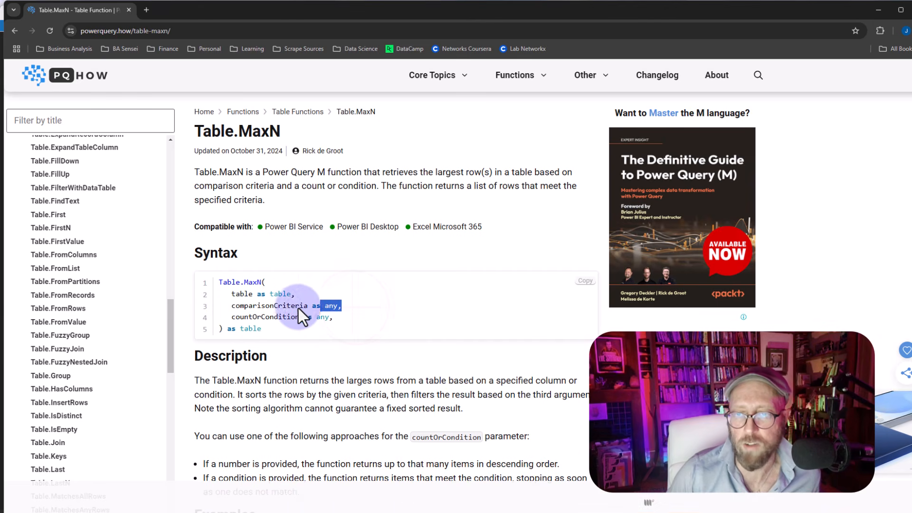
pyautogui.moveTo(233, 309); pyautogui.dragTo(231, 309)
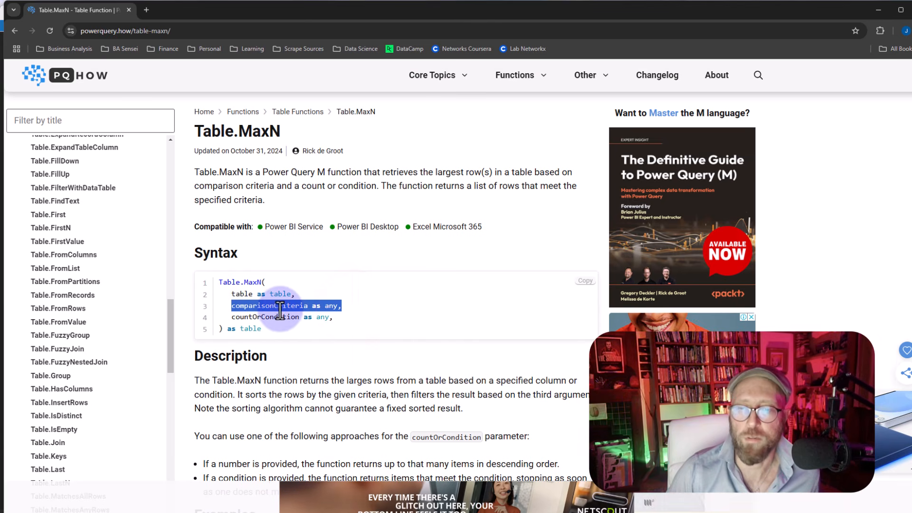
# Read through the Table.MaxN examples, focusing on the custom condition example and its Source argument.
pyautogui.scroll(-4, 282, 314)
pyautogui.scroll(-14, 281, 314)
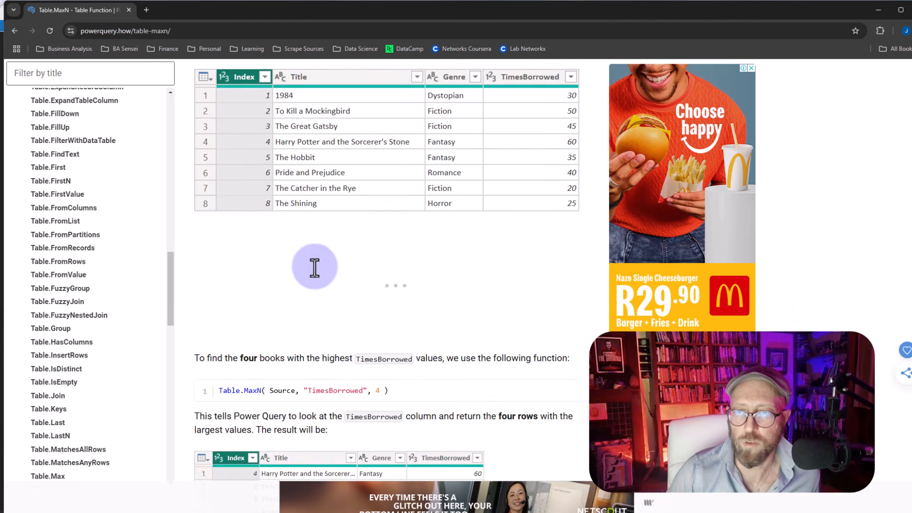
pyautogui.scroll(-17, 315, 272)
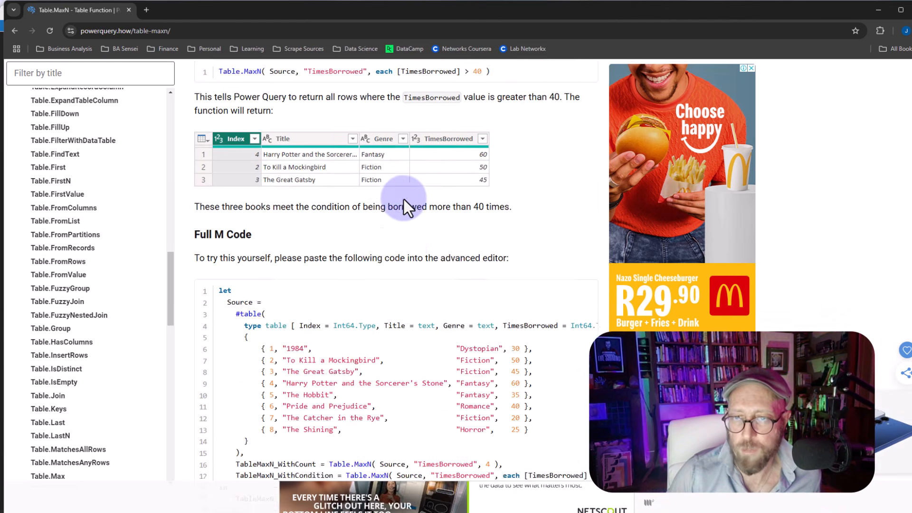
pyautogui.scroll(7, 404, 202)
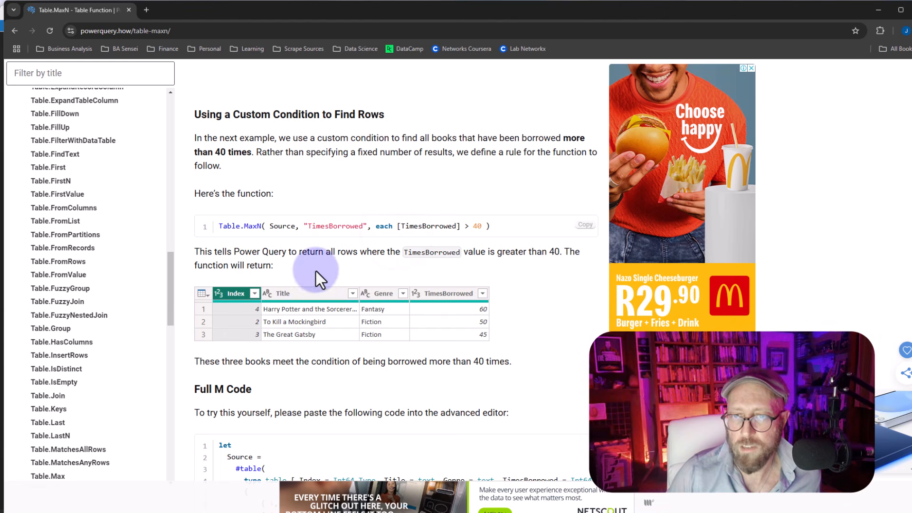
pyautogui.doubleClick(288, 226)
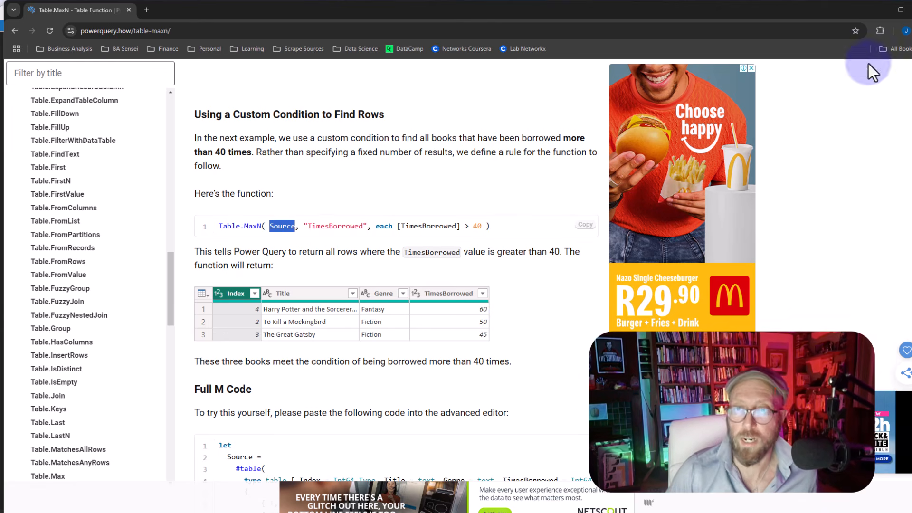
# Return to the Power Query Editor and insert Table.MaxN( before the underscore in the Detail aggregation, followed by a comma.
pyautogui.click(878, 8)
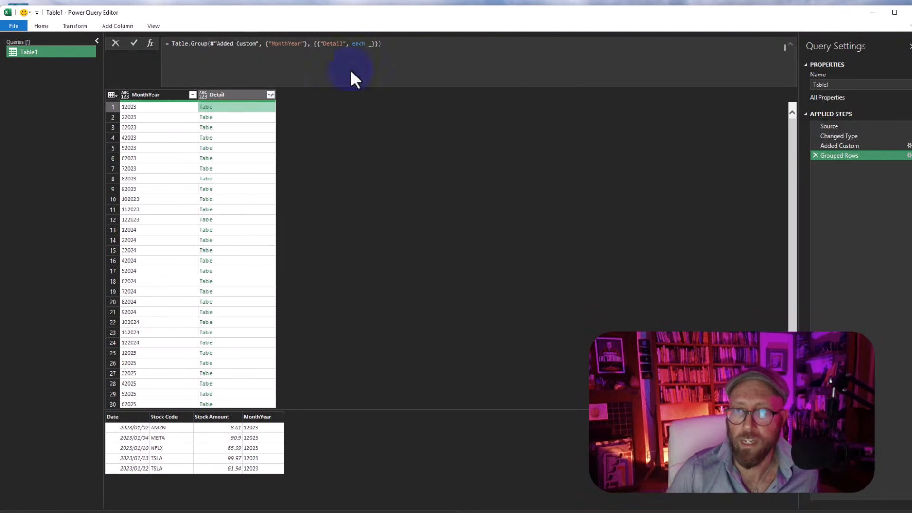
pyautogui.click(368, 43)
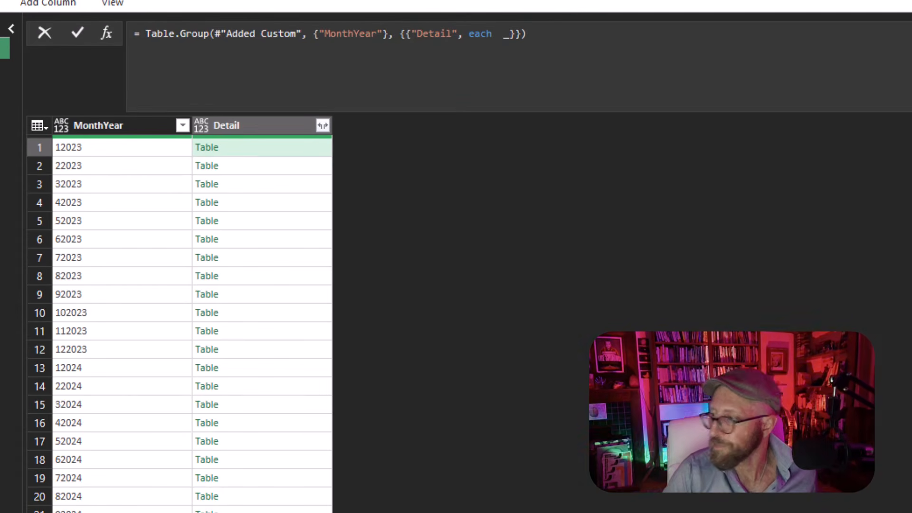
pyautogui.write('tablema')
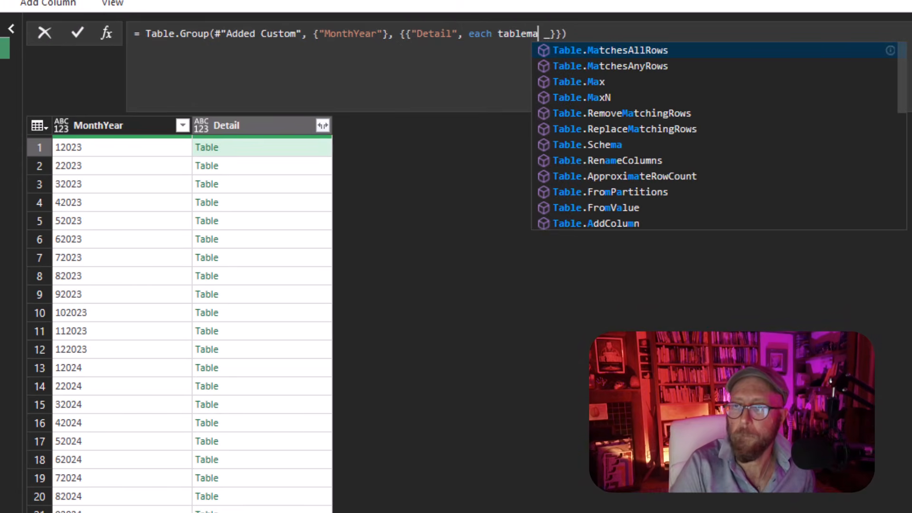
pyautogui.press('Down')
pyautogui.press('Down')
pyautogui.press('Tab')
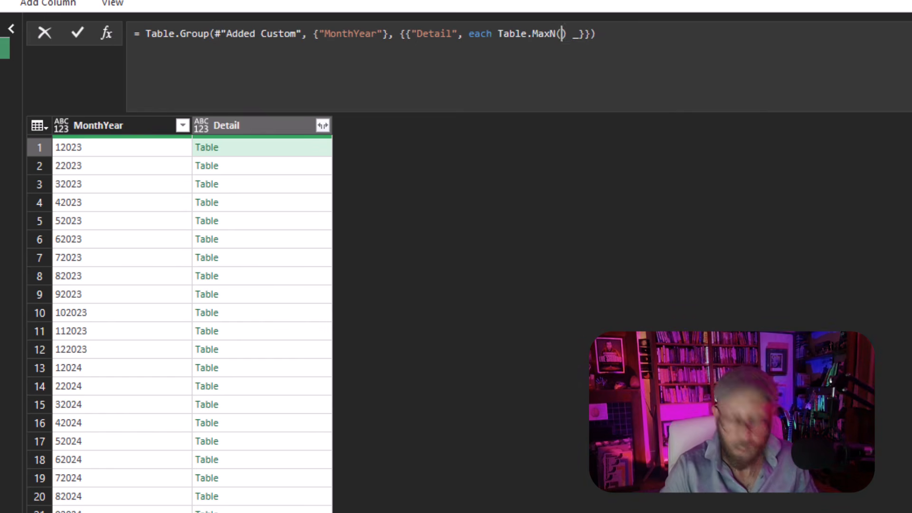
pyautogui.write('(')
pyautogui.press('Right')
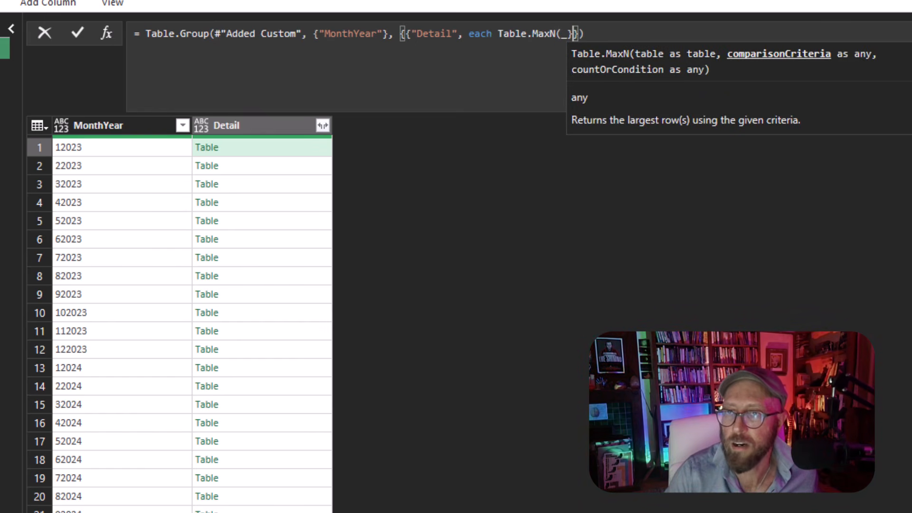
pyautogui.write(',')
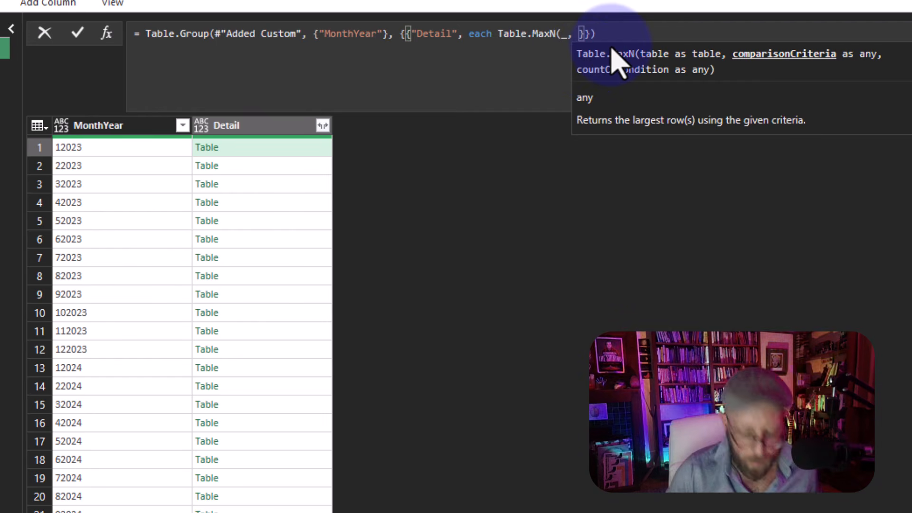
# Start the comparisonCriteria argument of Table.MaxN in the Grouped Rows formula with the function header (InnerTable)=>.
pyautogui.write('()=> ')
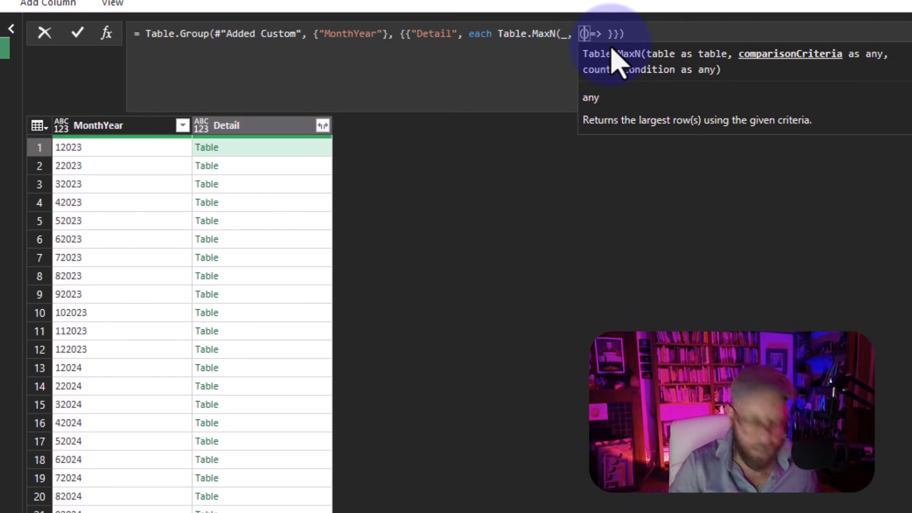
pyautogui.write('each')
pyautogui.press('BackSpace')
pyautogui.press('BackSpace')
pyautogui.press('BackSpace')
pyautogui.press('BackSpace')
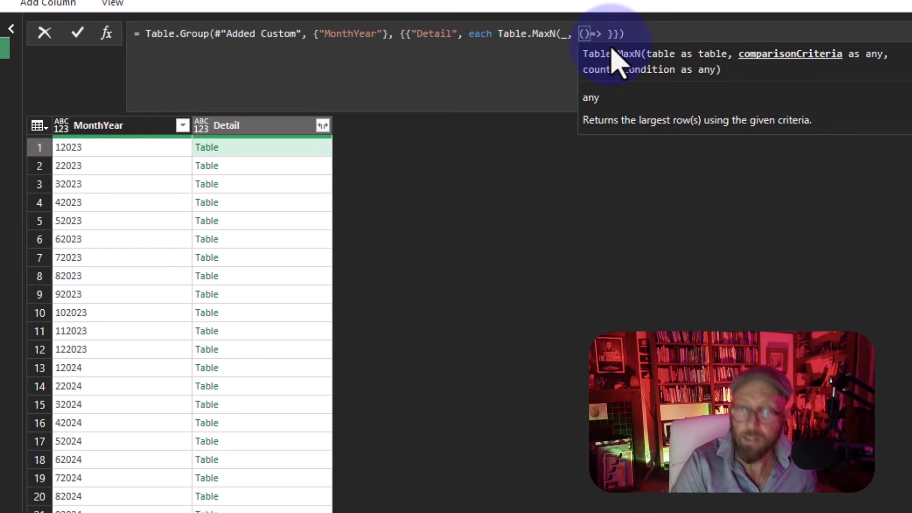
pyautogui.write('Inner')
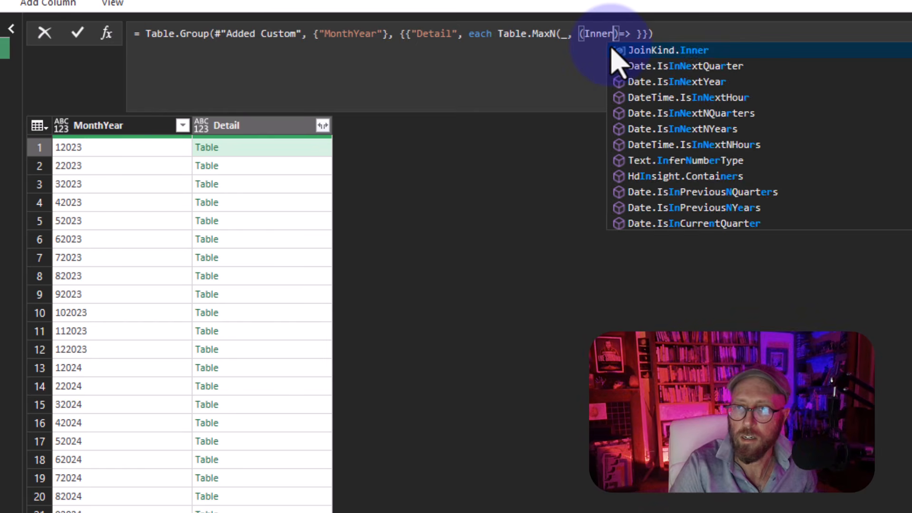
pyautogui.write('Tanbl')
pyautogui.press('BackSpace')
pyautogui.press('BackSpace')
pyautogui.press('BackSpace')
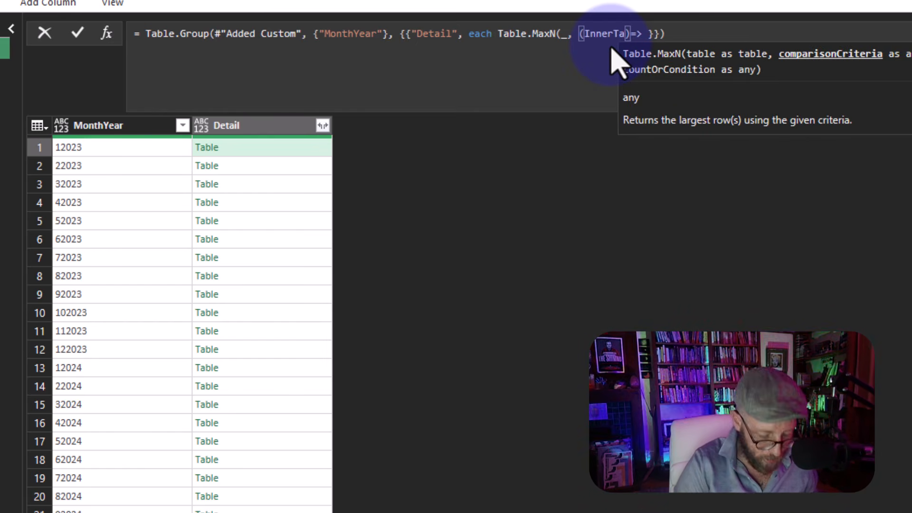
pyautogui.write('ble')
# Write InnerTable[Date] as the body of the InnerTable function in the Table.MaxN comparison criteria.
pyautogui.doubleClick(617, 41)
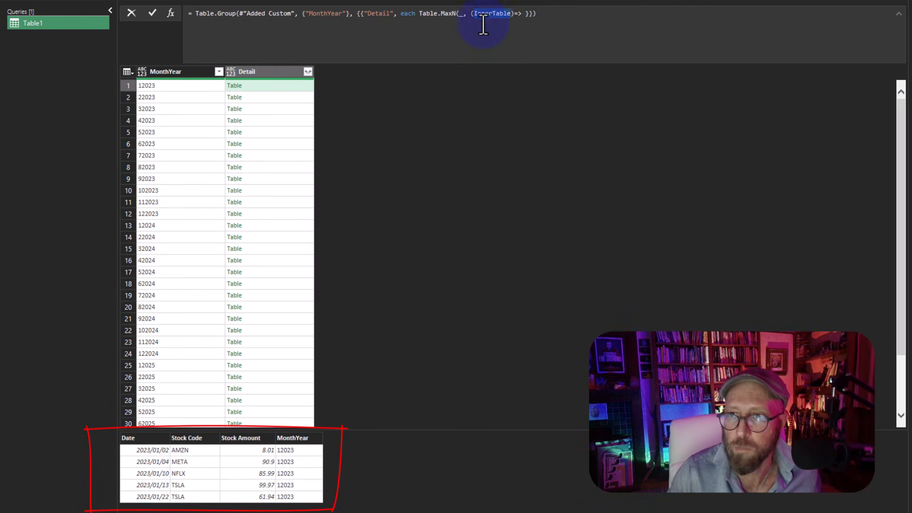
pyautogui.click(525, 14)
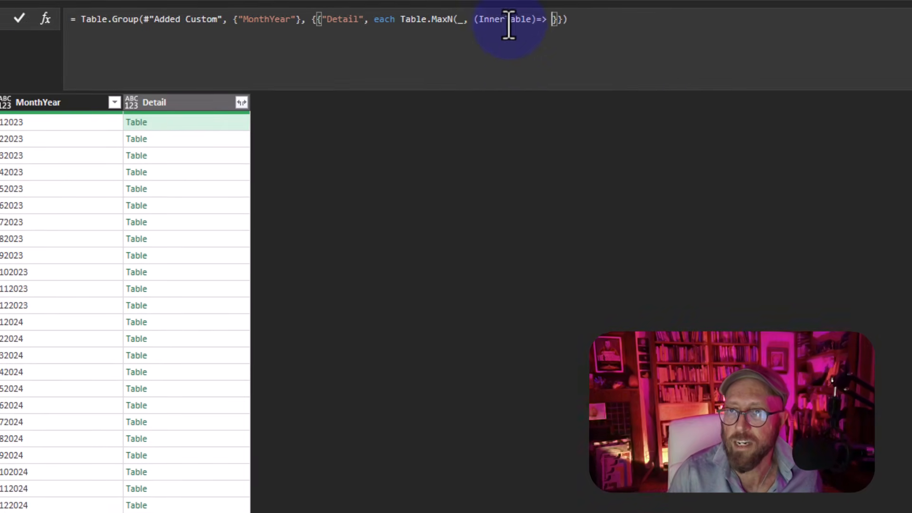
pyautogui.doubleClick(509, 21)
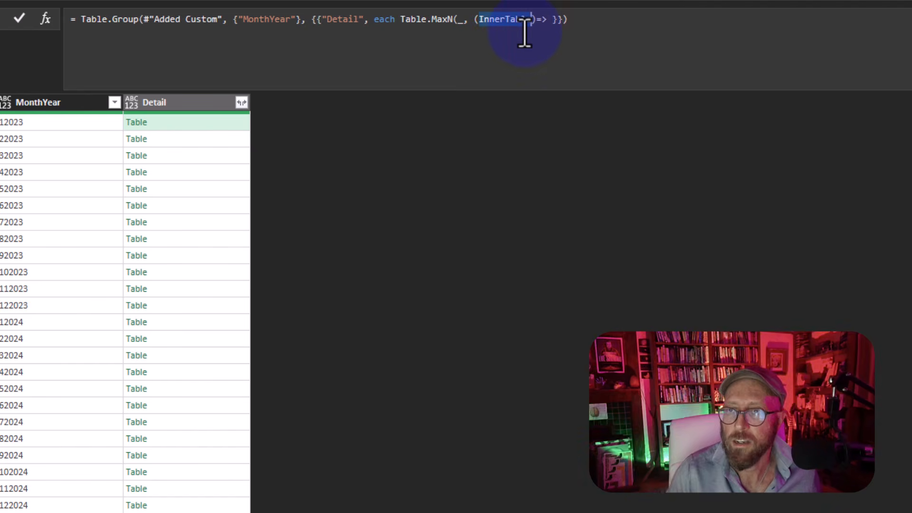
pyautogui.click(554, 21)
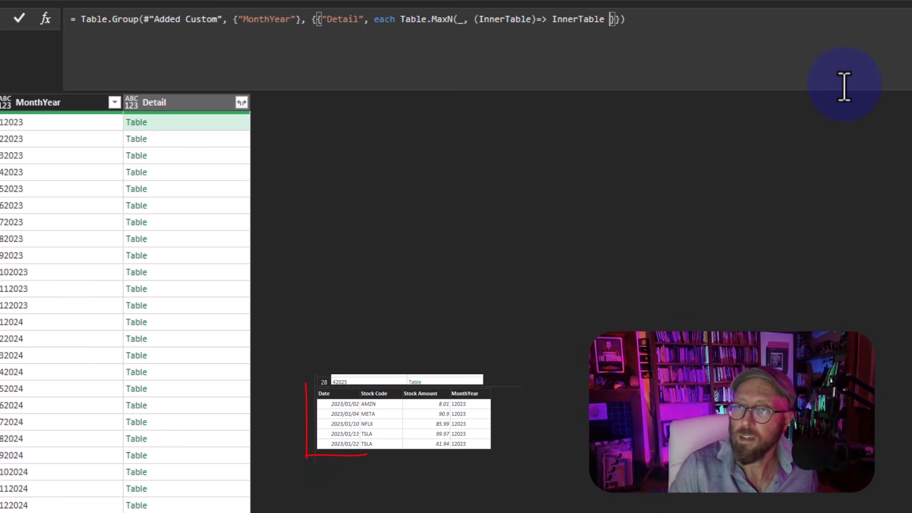
pyautogui.write('[Date')
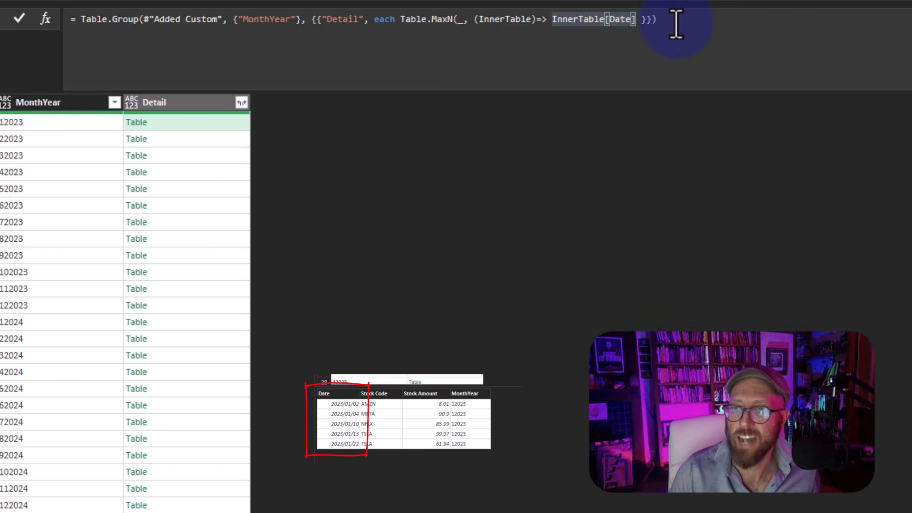
# Complete Table.MaxN with a countOrCondition of 1, apply the formula and check the nested tables of a few month rows.
pyautogui.write(', ')
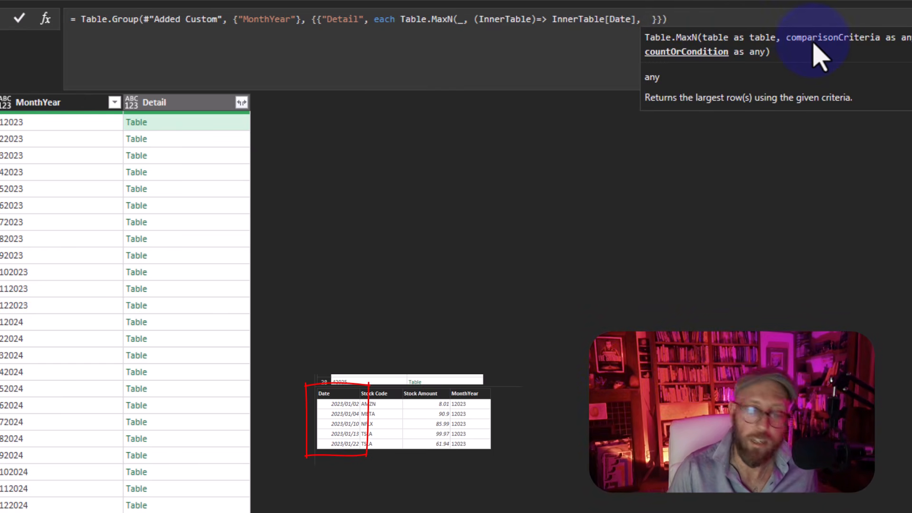
pyautogui.write('1')
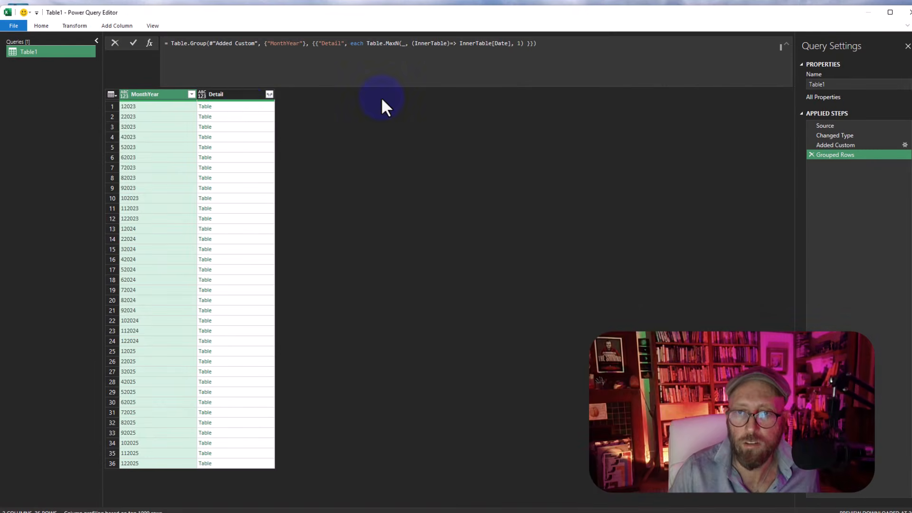
pyautogui.click(246, 108)
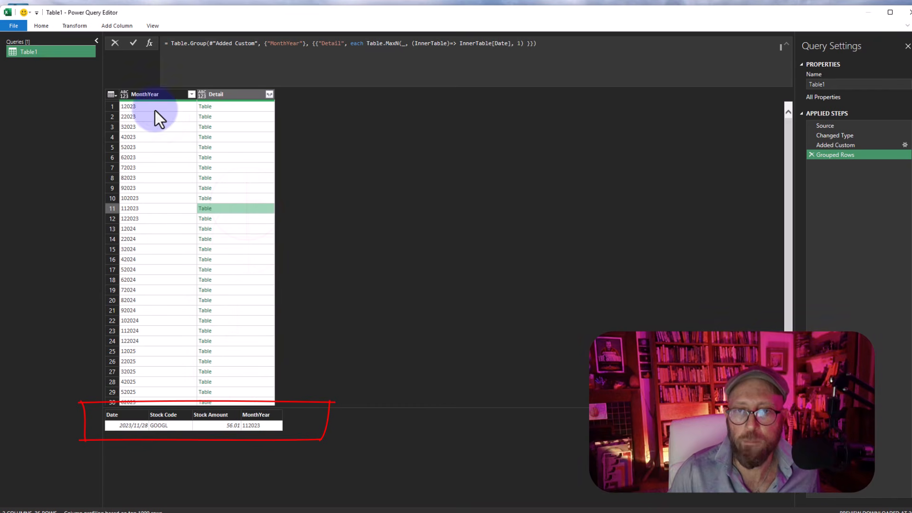
pyautogui.click(250, 138)
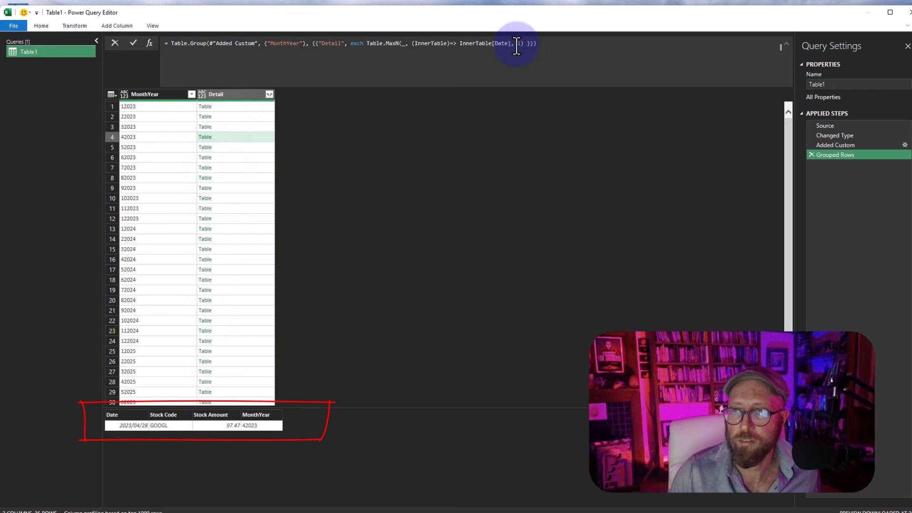
# Try a Table.MaxN count of 2 and check the nested tables of several month rows in the Detail column.
pyautogui.write('1')
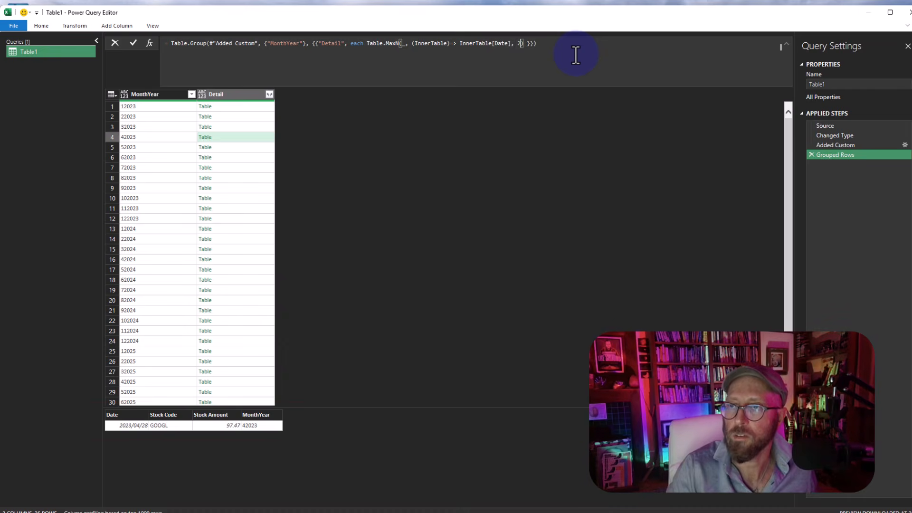
pyautogui.press('Return')
pyautogui.click(236, 107)
pyautogui.click(235, 119)
pyautogui.click(239, 158)
pyautogui.click(232, 199)
pyautogui.click(239, 250)
pyautogui.click(253, 200)
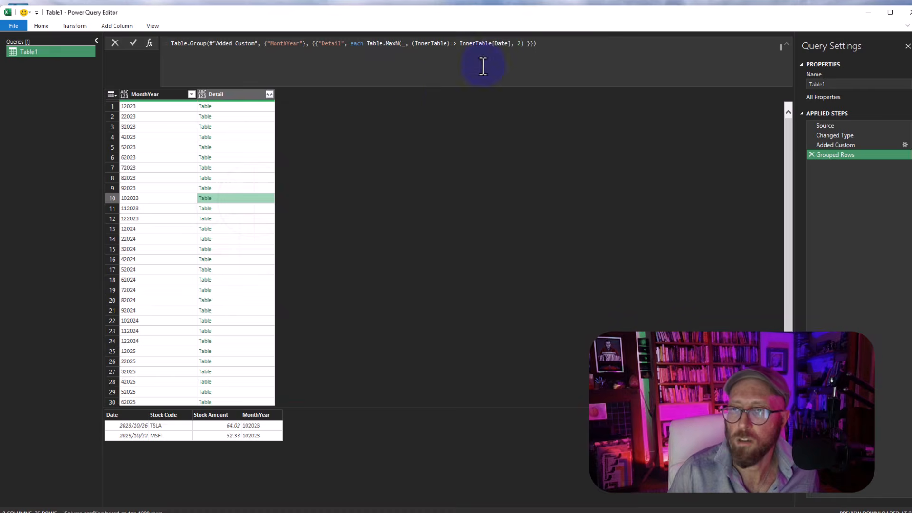
# Set the Table.MaxN count back to 1 and apply the formula.
pyautogui.click(522, 43)
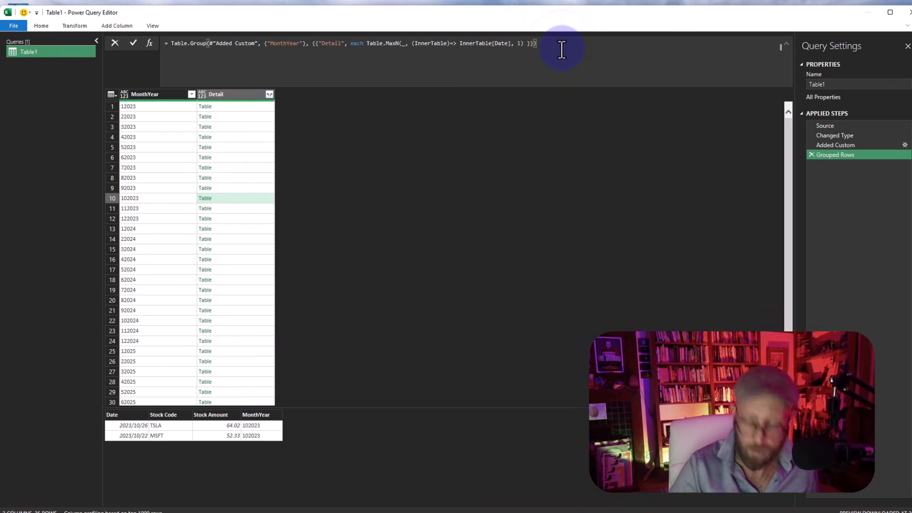
pyautogui.press('Return')
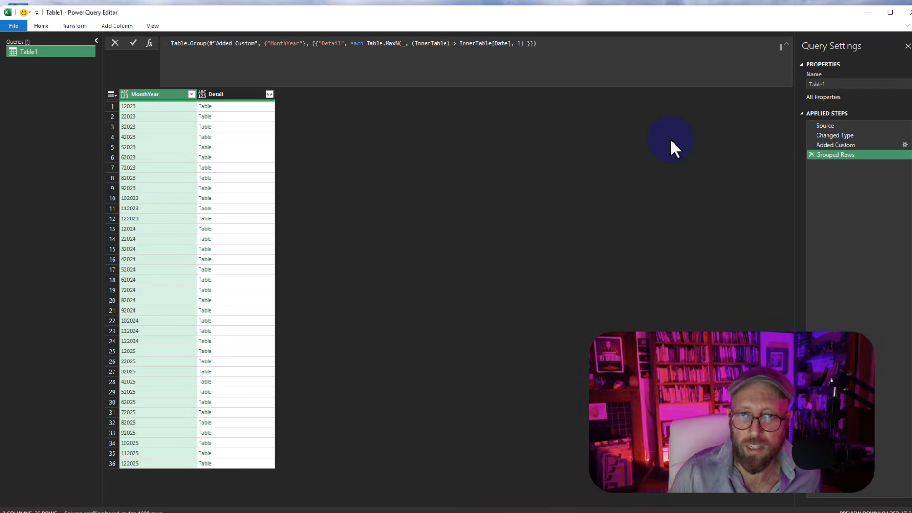
# Expand Detail to Date, Stock Code and Stock Amount without the original column name prefix, and keep only these three columns.
pyautogui.click(270, 94)
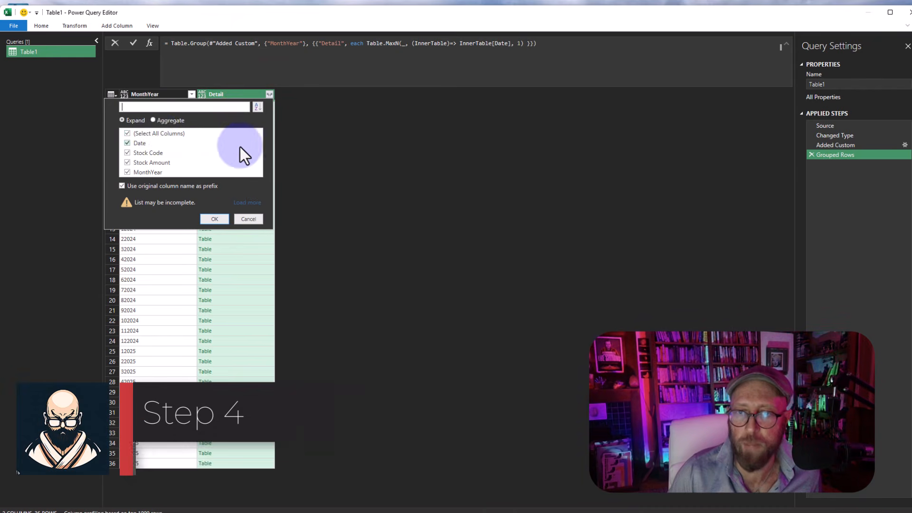
pyautogui.click(132, 185)
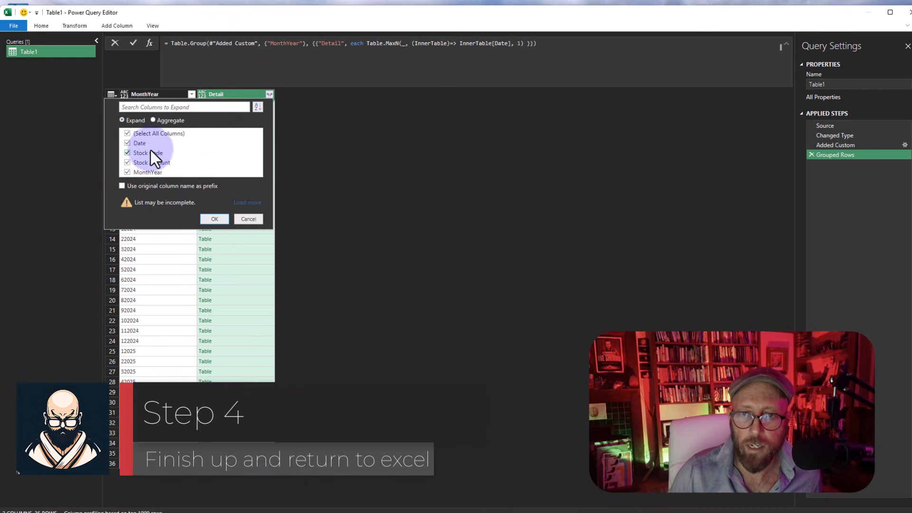
pyautogui.click(213, 219)
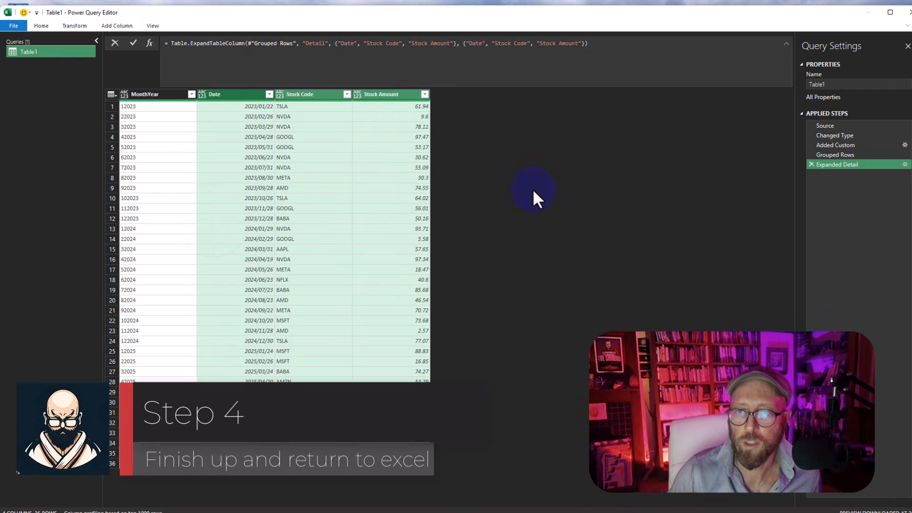
pyautogui.rightClick(246, 91)
pyautogui.click(311, 121)
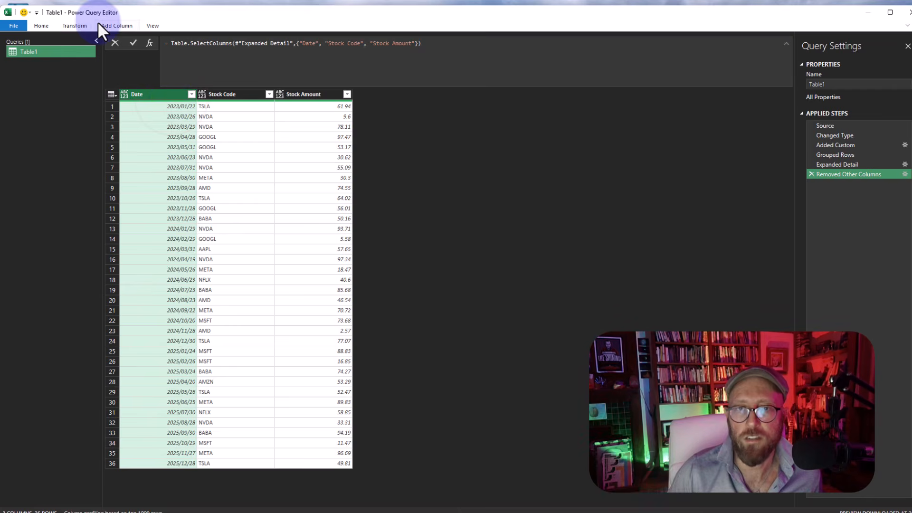
# Set the data type of the Date column to Date.
pyautogui.click(72, 26)
pyautogui.click(132, 39)
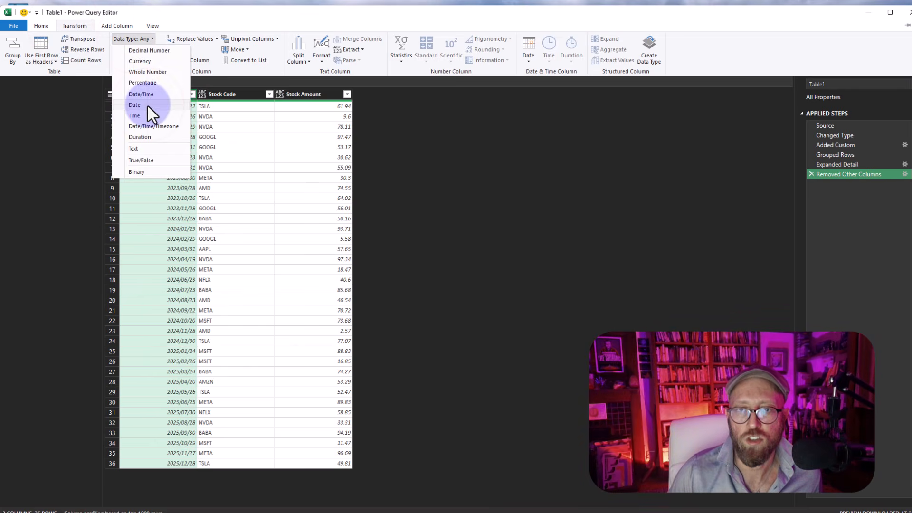
pyautogui.click(135, 105)
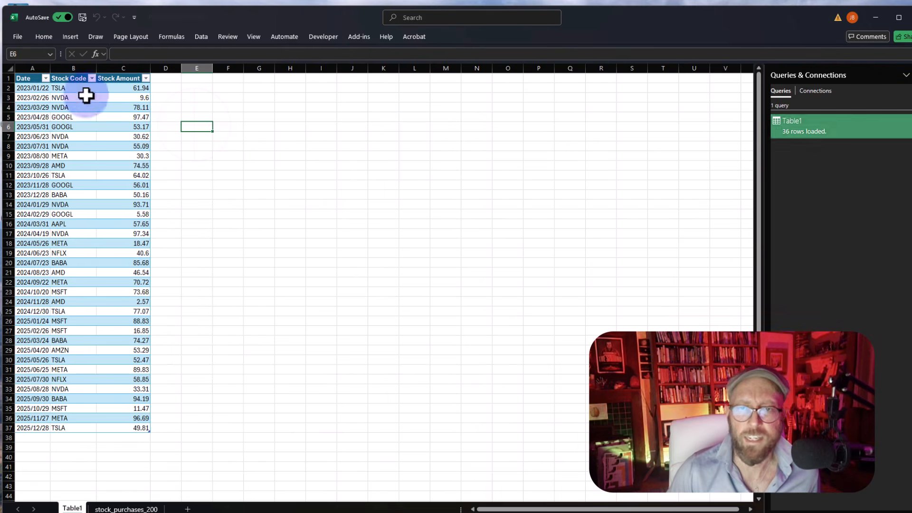
# Look over the loaded Table1 query result in the Excel worksheet, from the Date header to the last Stock Amount row.
pyautogui.moveTo(26, 80); pyautogui.dragTo(144, 427)
pyautogui.click(337, 282)
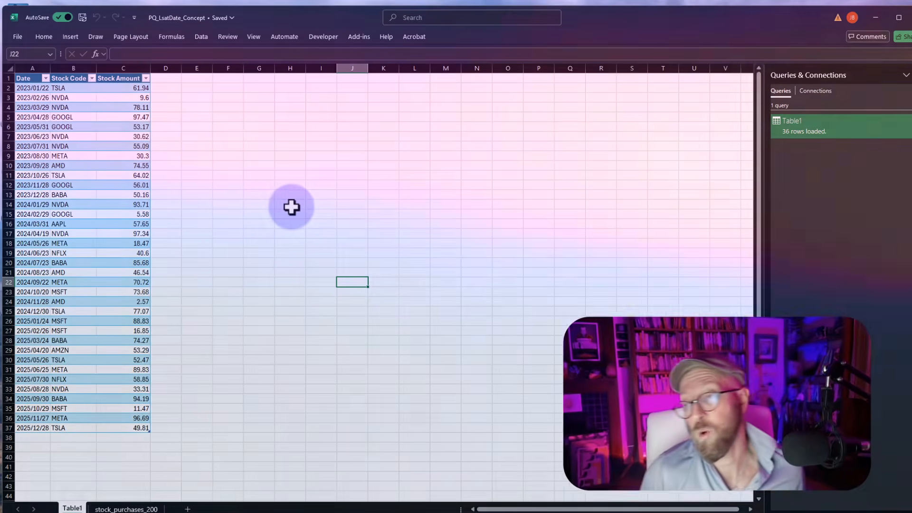